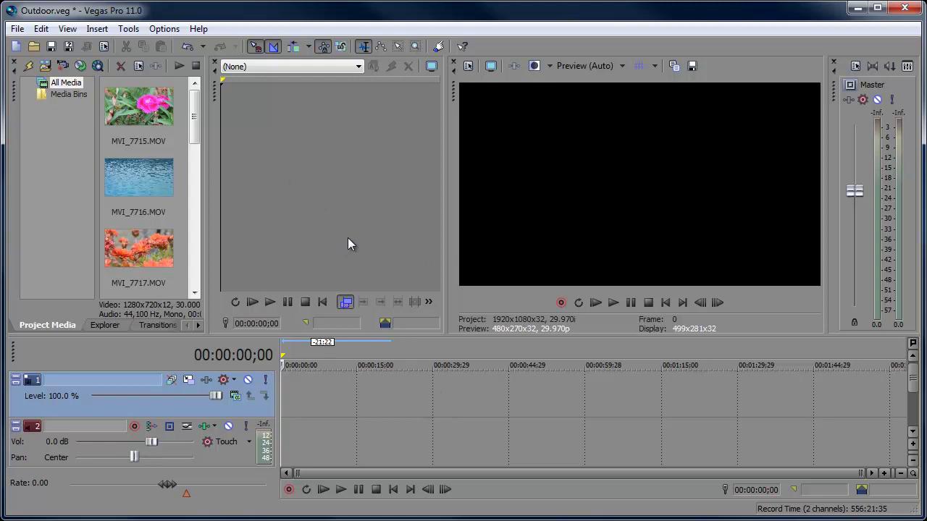
Step: Close the Master audio bus window and widen the Trimmer window until its whole transport toolbar fits
click(832, 67)
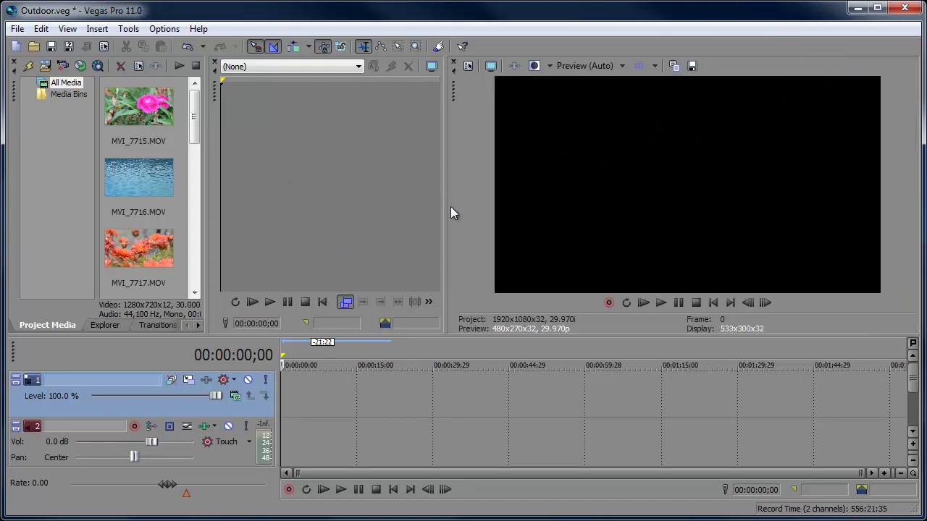
drag(447, 205, 451, 206)
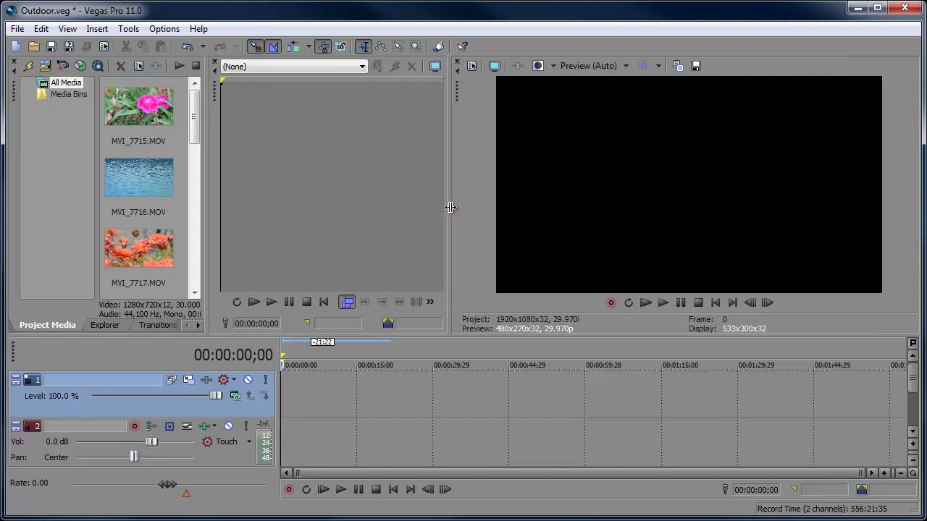
click(430, 303)
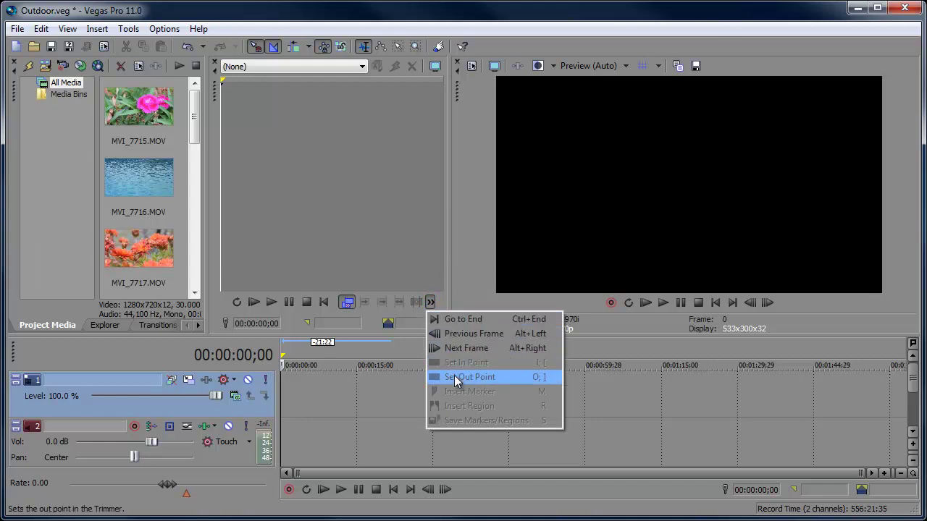
click(448, 246)
drag(448, 246, 598, 259)
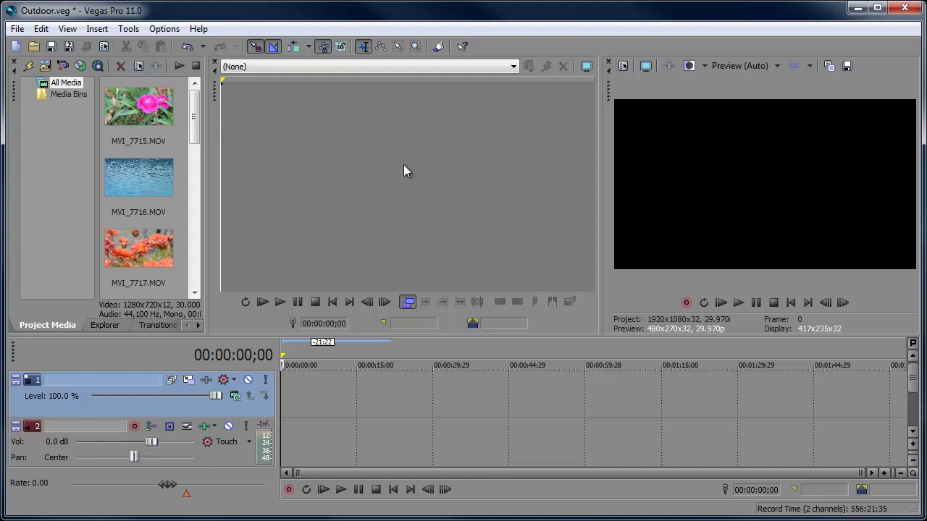
Step: Add the MVI_7715.MOV clip from the project media to the start of the timeline
right_click(168, 114)
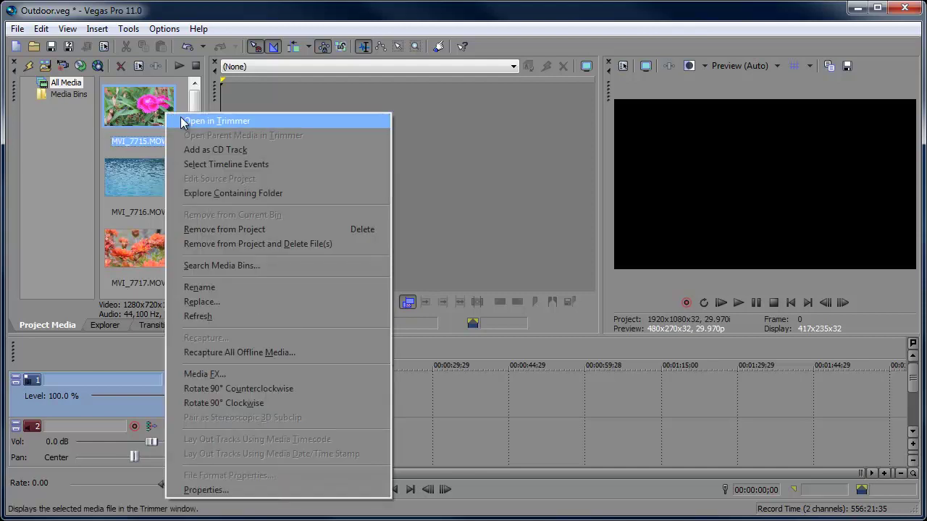
click(383, 24)
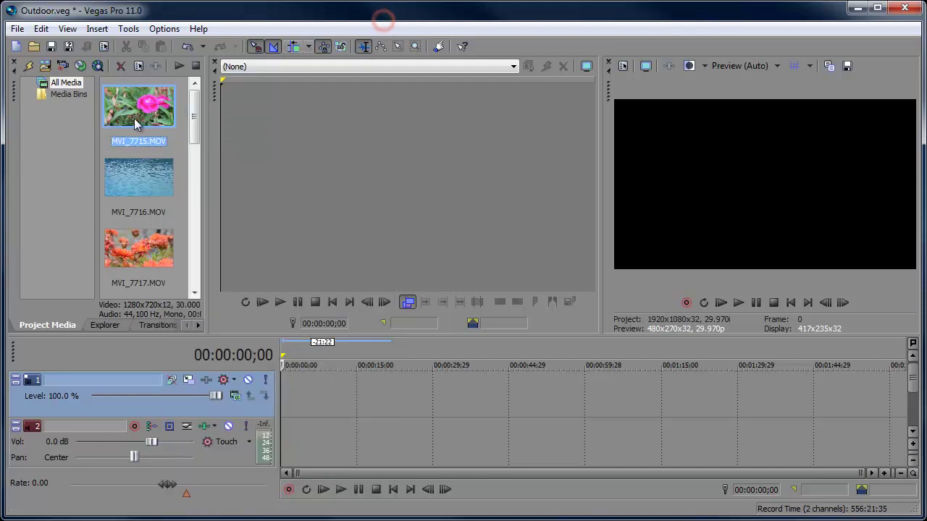
double_click(138, 123)
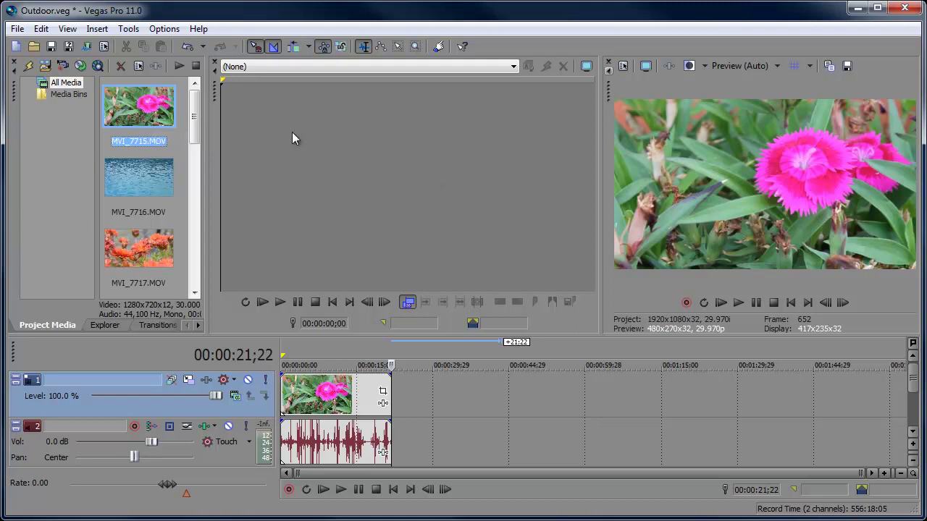
Step: Enable the general preference "Double click on media file loads into Trimmer instead of tracks"
click(163, 29)
click(102, 424)
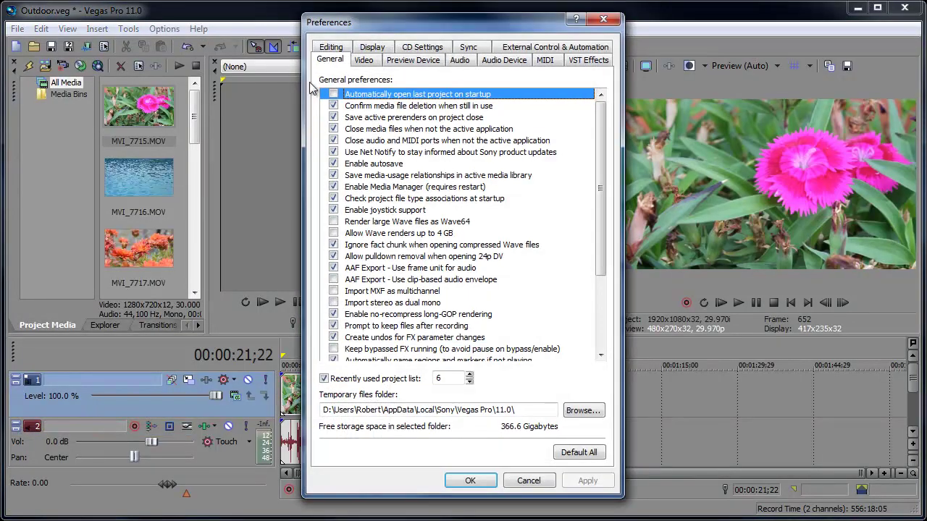
drag(602, 171, 559, 318)
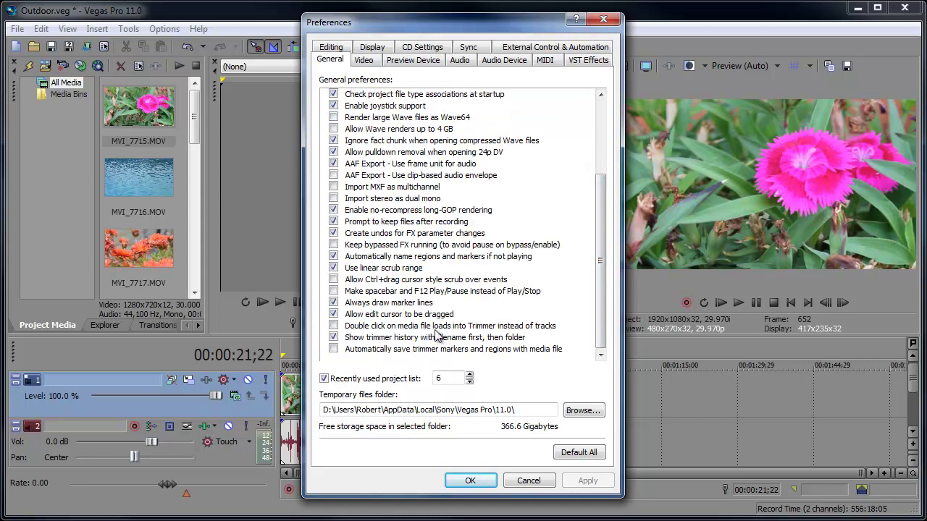
click(334, 325)
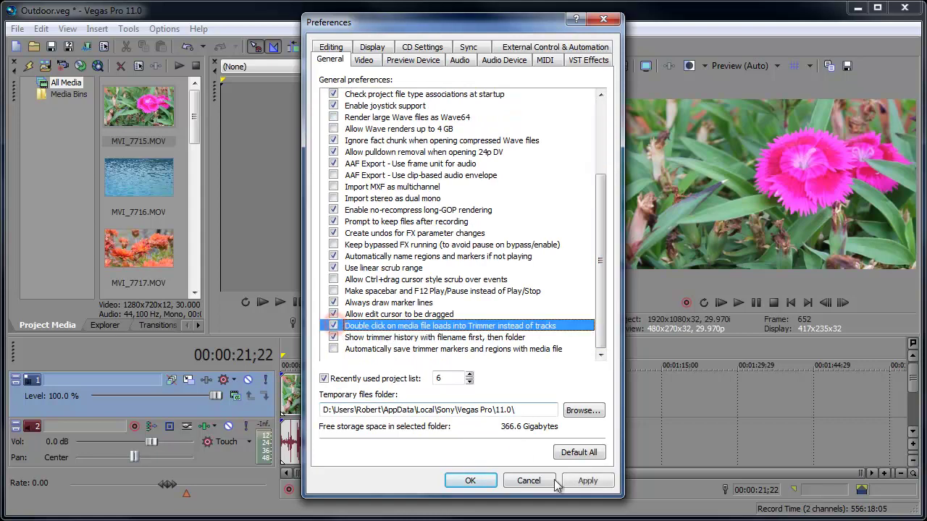
click(470, 482)
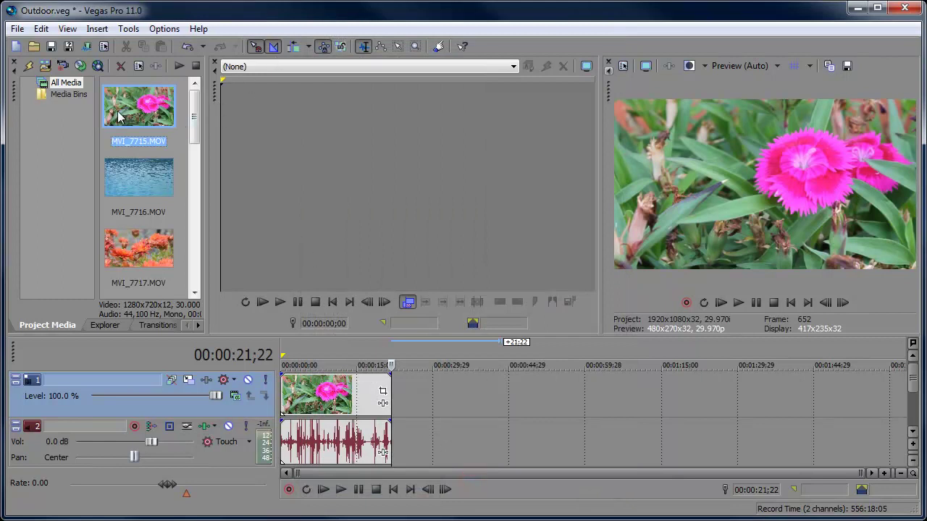
Step: Load MVI_7715.MOV into the Trimmer and adjust the split between its video monitor and waveform
double_click(134, 113)
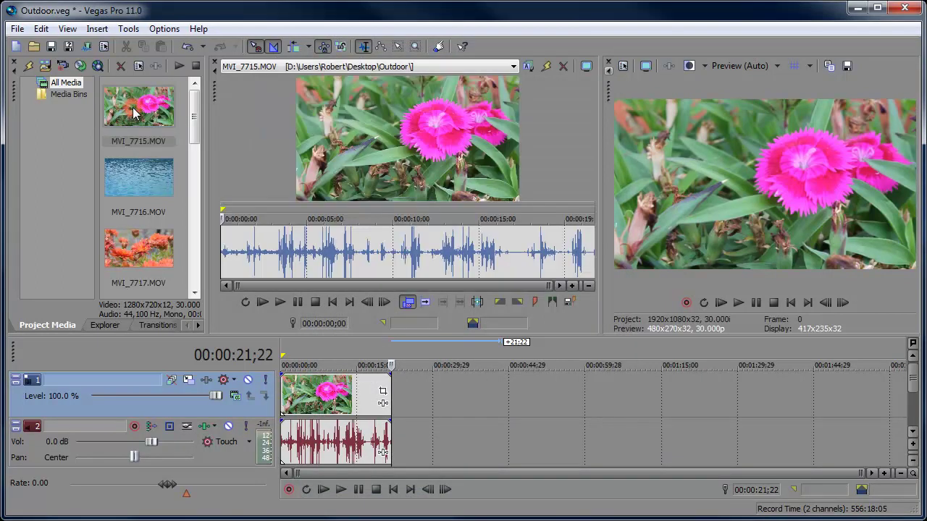
drag(396, 205, 396, 274)
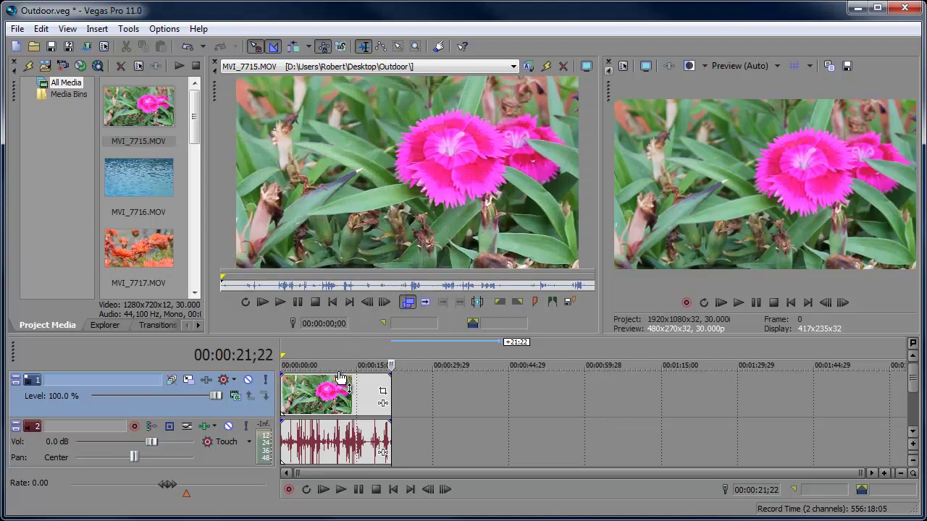
drag(330, 272, 341, 208)
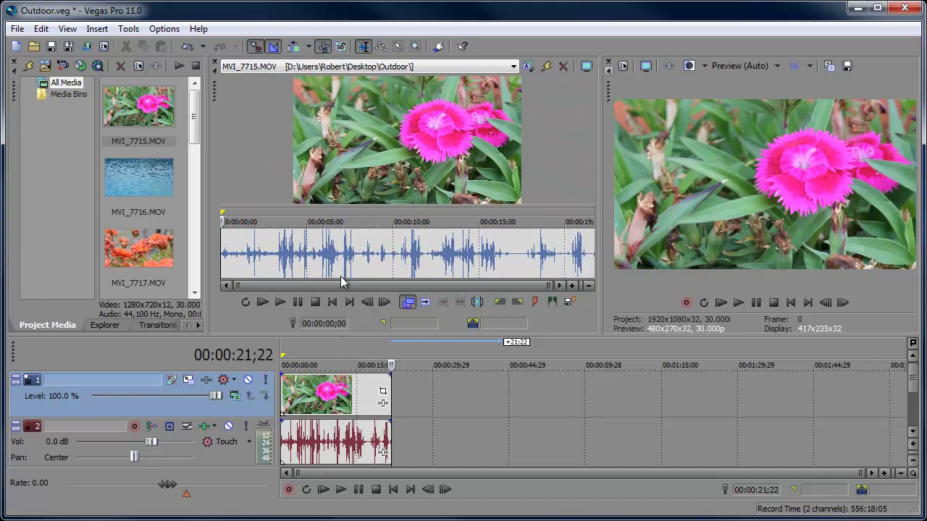
Step: Delete the MVI_7715.MOV clip from the timeline and return the timeline cursor to the project start
click(313, 405)
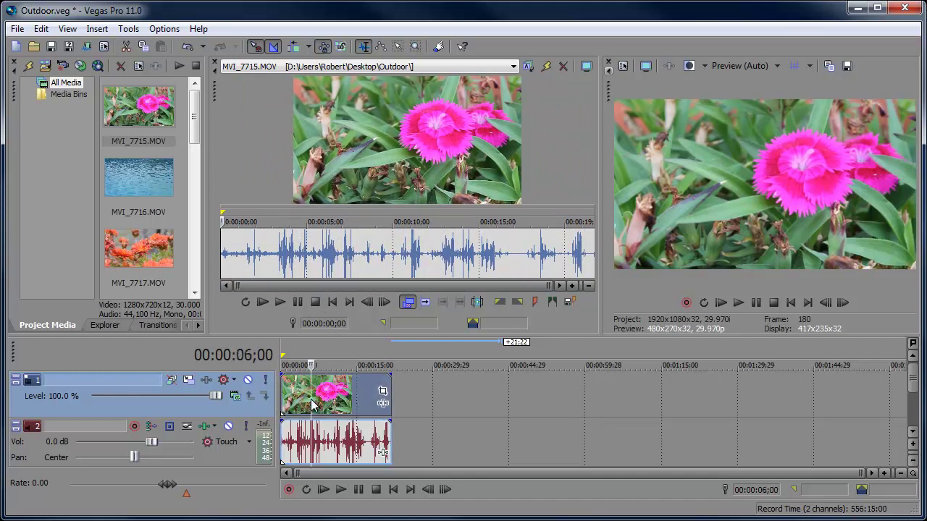
key(Delete)
click(390, 490)
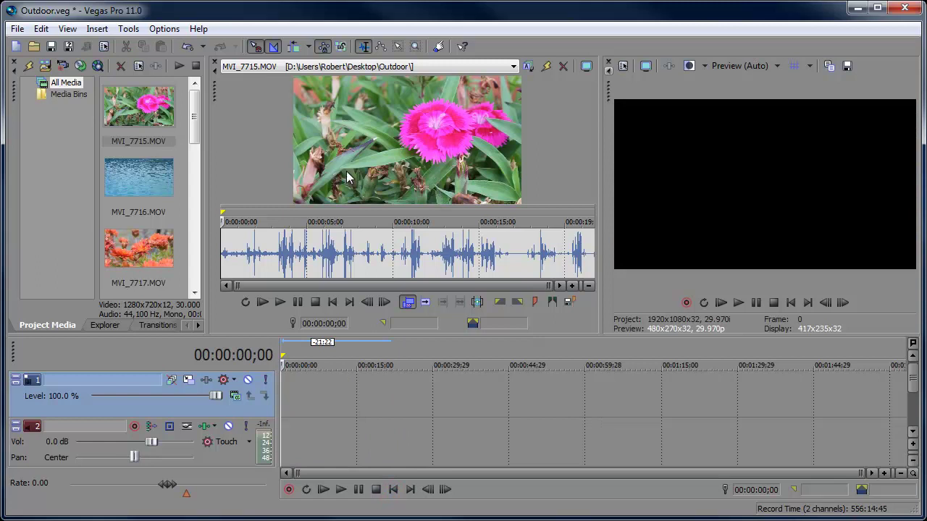
Step: Load MVI_8526.MOV into the Trimmer and preview it from about nine seconds in
drag(198, 116, 186, 283)
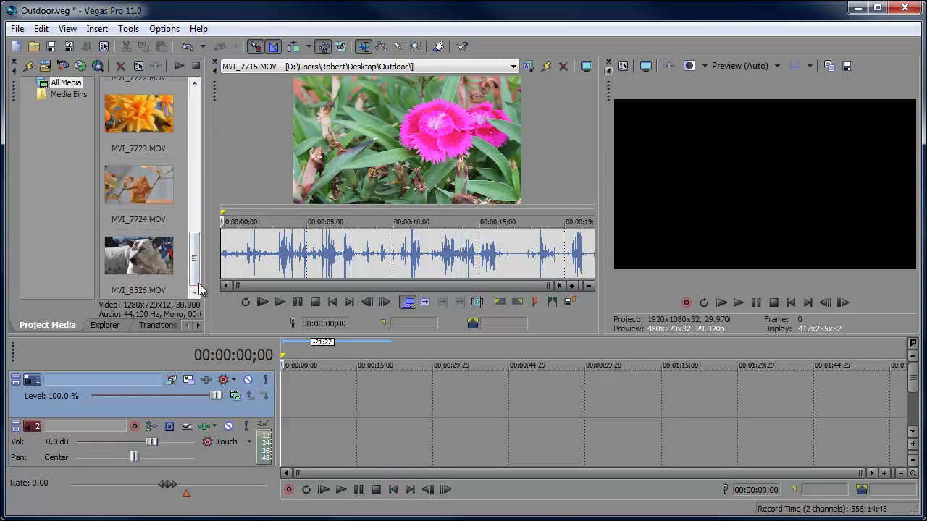
drag(139, 255, 424, 171)
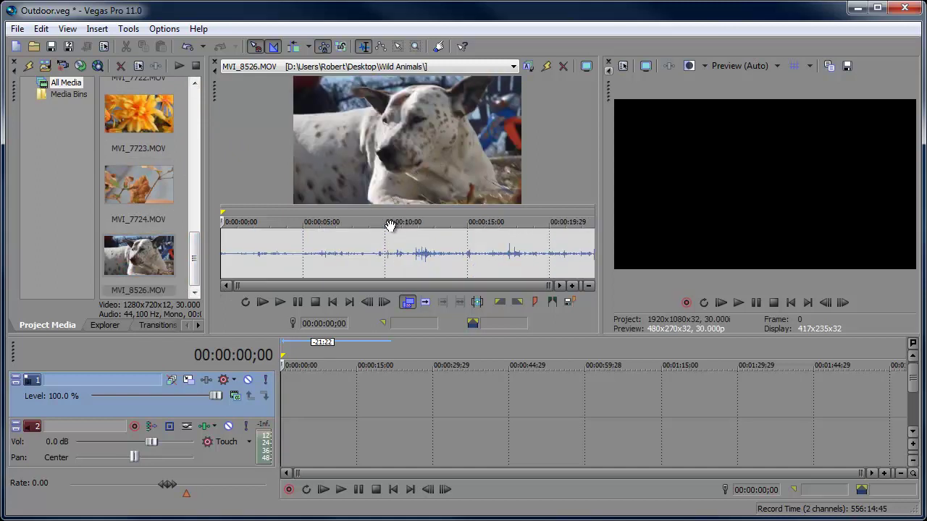
click(258, 219)
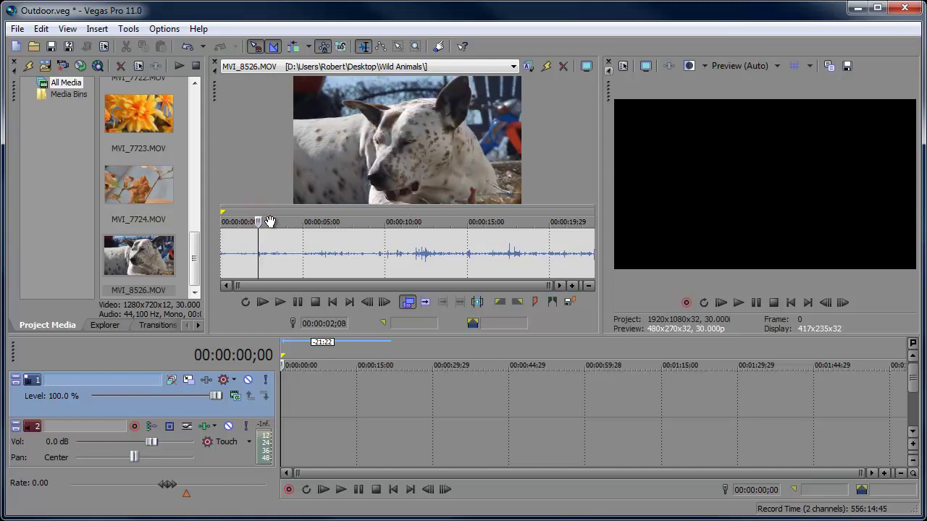
click(364, 216)
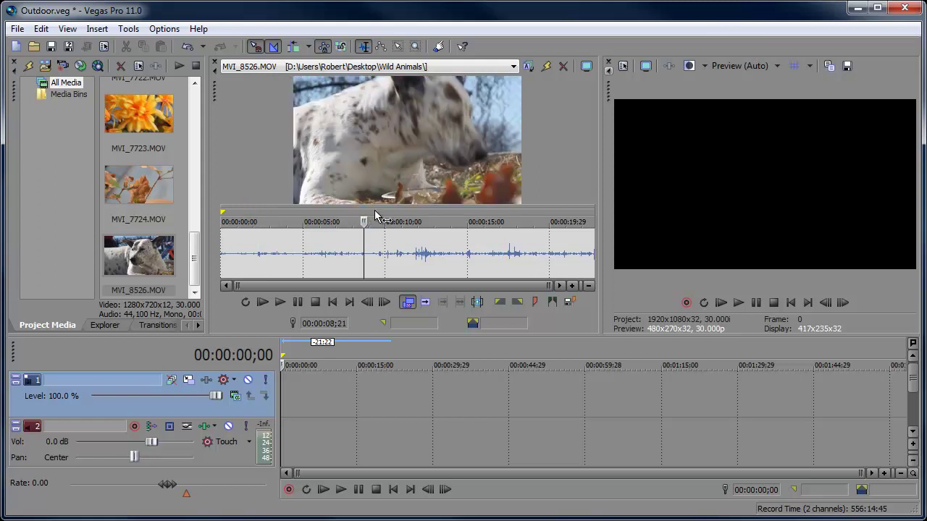
click(280, 301)
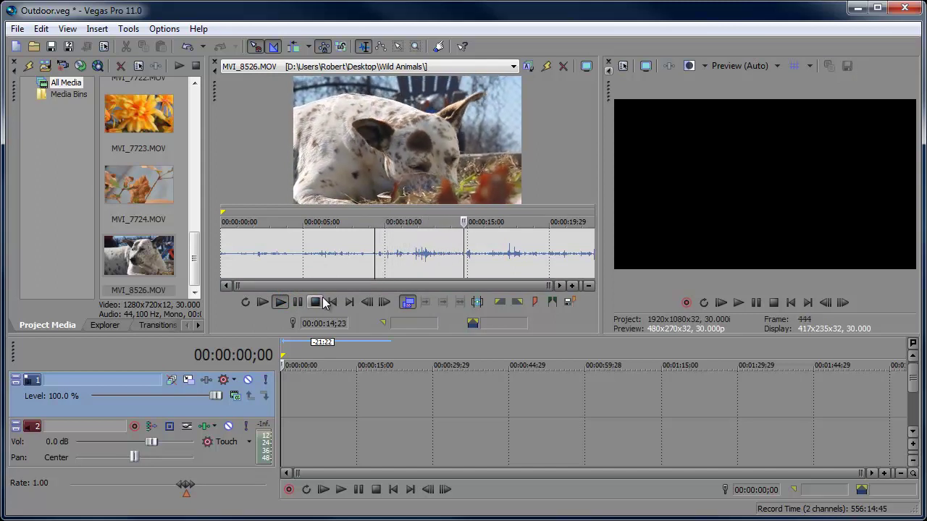
click(315, 302)
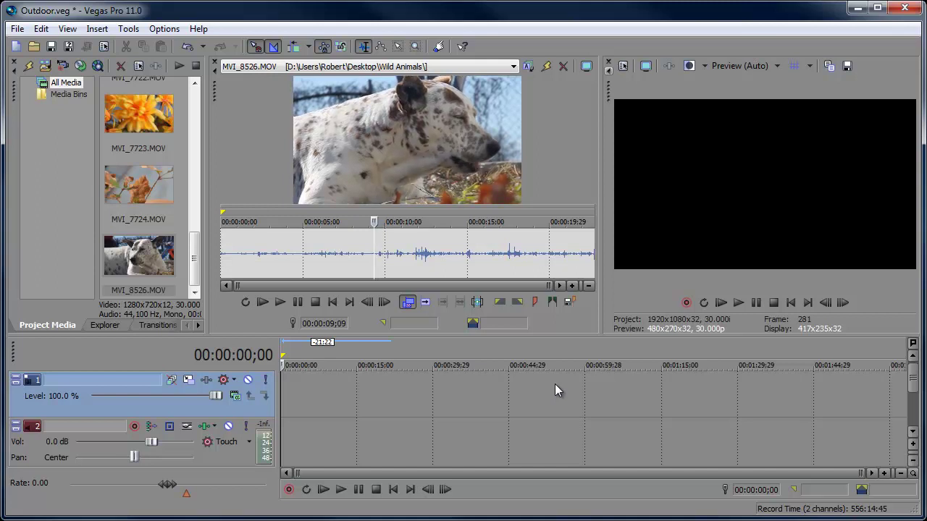
Step: Mark an in point at 00:00:07;17 and an out point at 00:00:09;13 in the Trimmer
scroll(369, 252, up, 4)
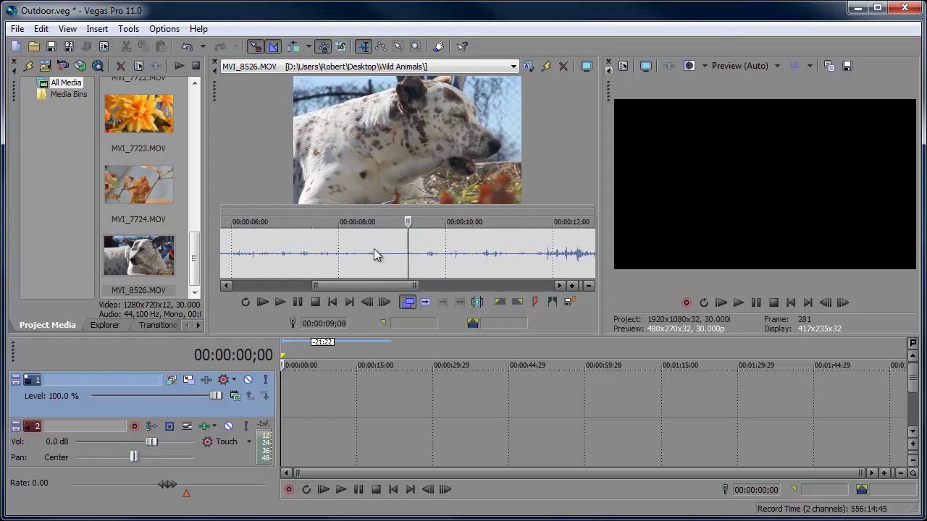
drag(407, 248, 324, 215)
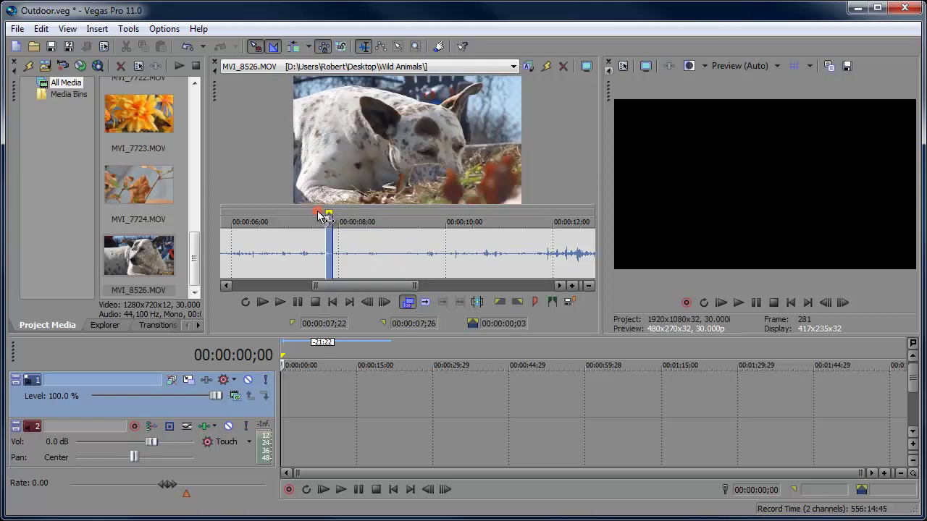
click(316, 217)
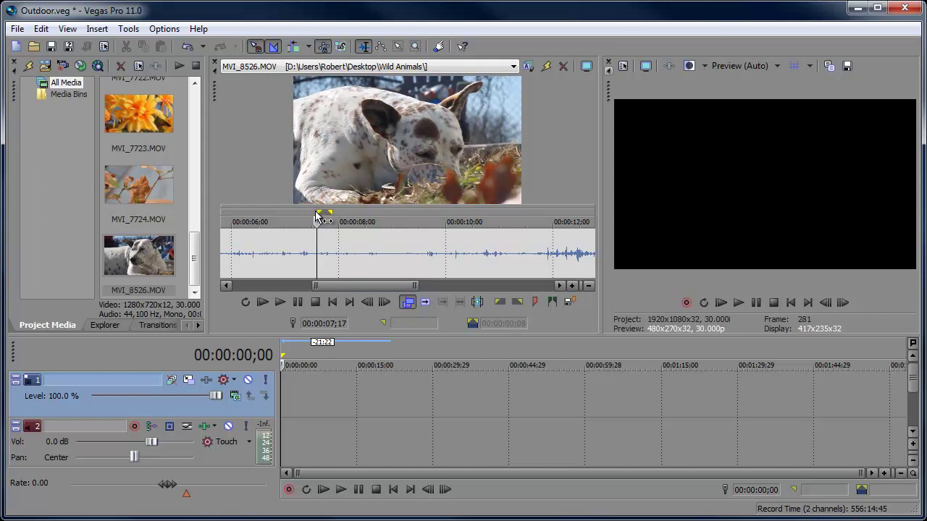
key(space)
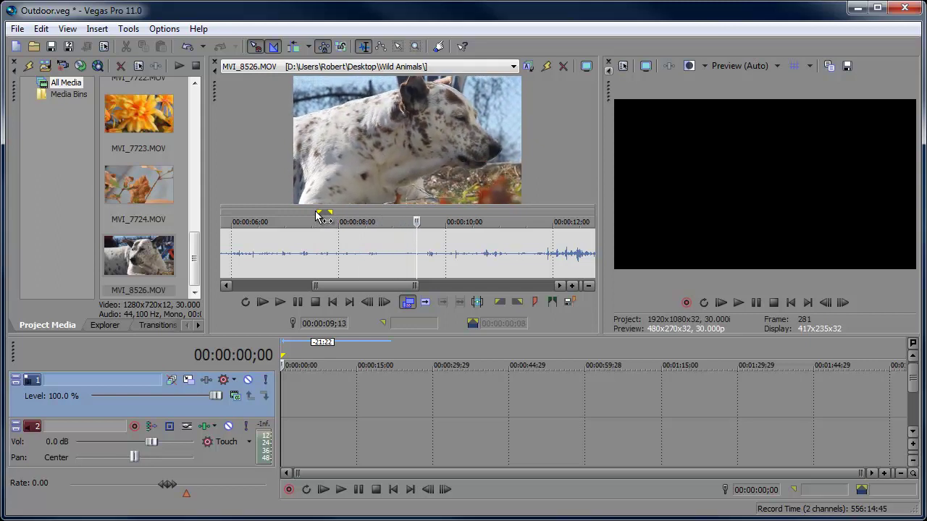
key(o)
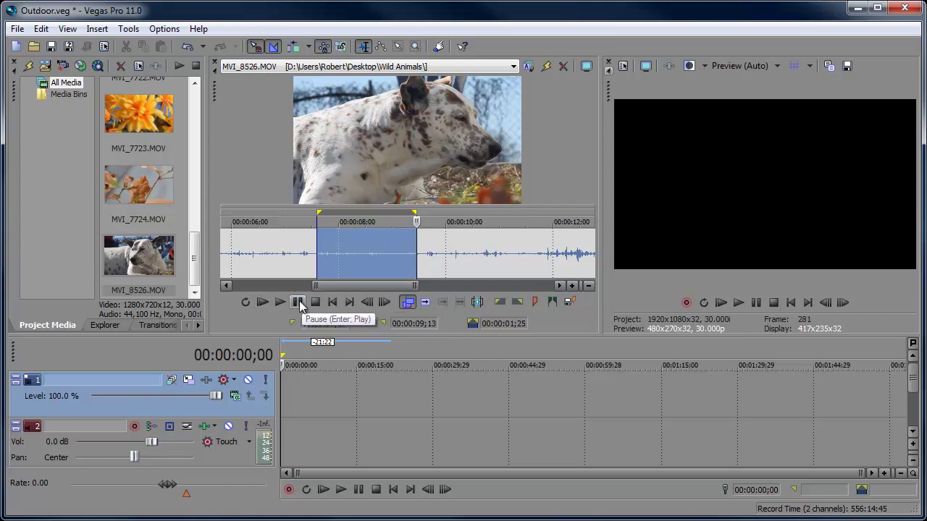
Step: Preview the Trimmer selection with looped playback while extending its end to 00:00:09;26, and turn looping off again
click(245, 302)
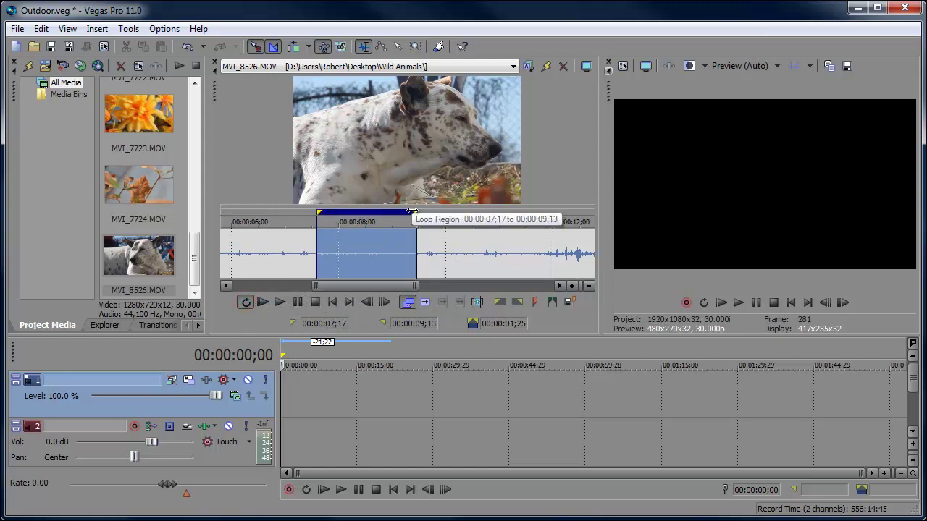
drag(414, 212, 328, 217)
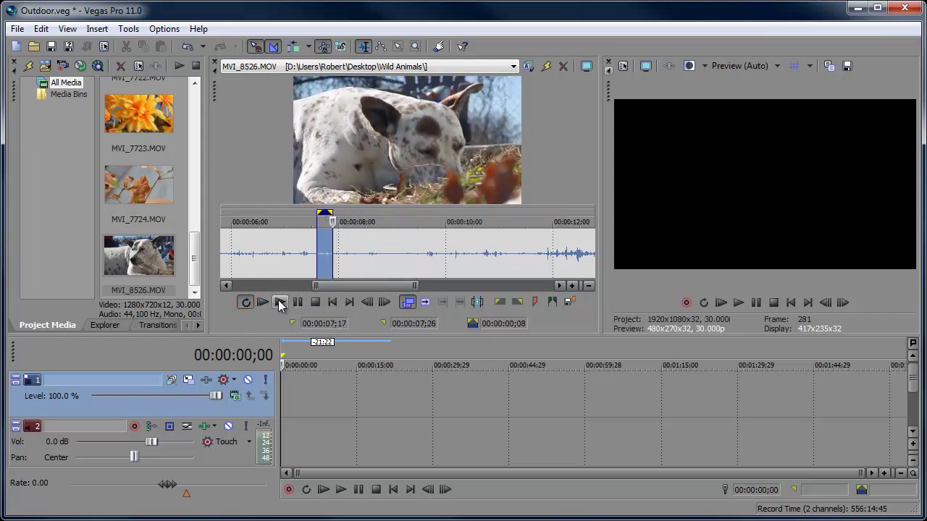
click(280, 301)
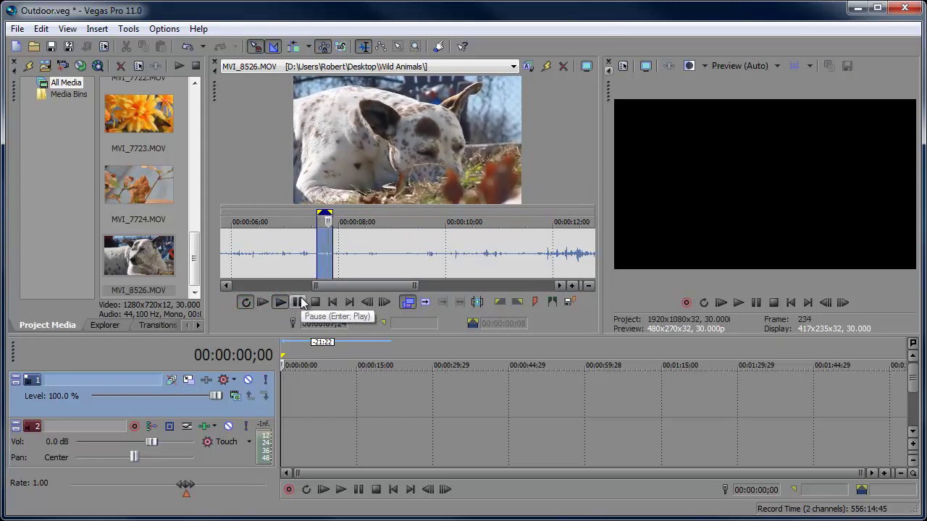
drag(332, 217, 439, 216)
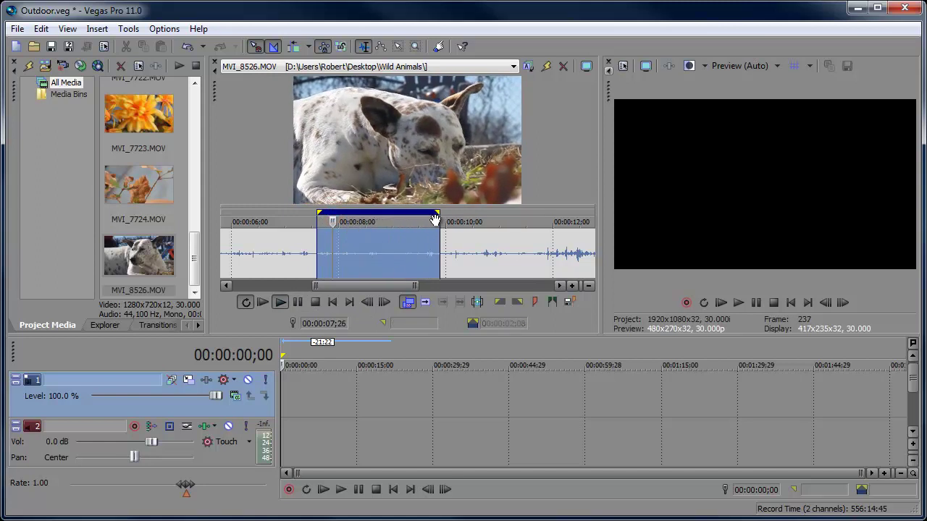
click(244, 304)
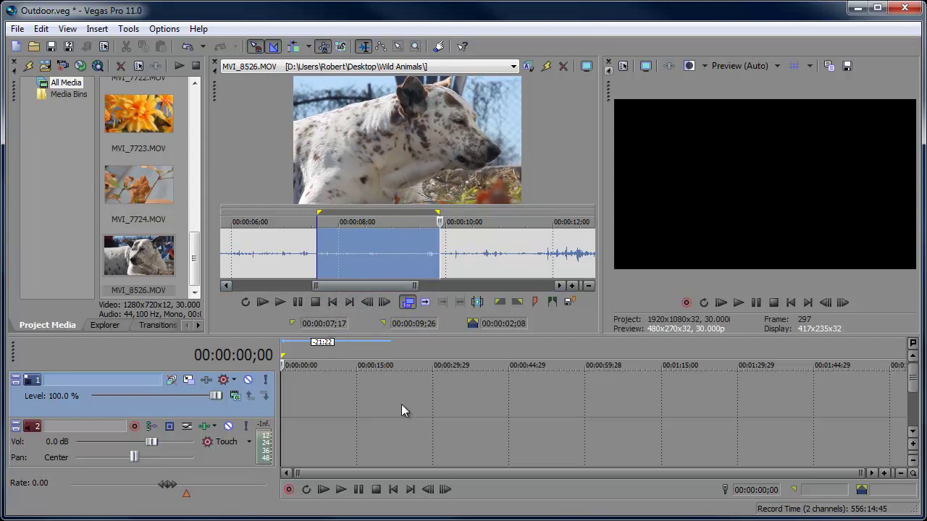
Step: Add MVI_7724.MOV, MVI_7723.MOV and MVI_7720.MOV to the timeline in that order, and place the cursor at 00:00:03;08 in the first clip
drag(138, 185, 322, 395)
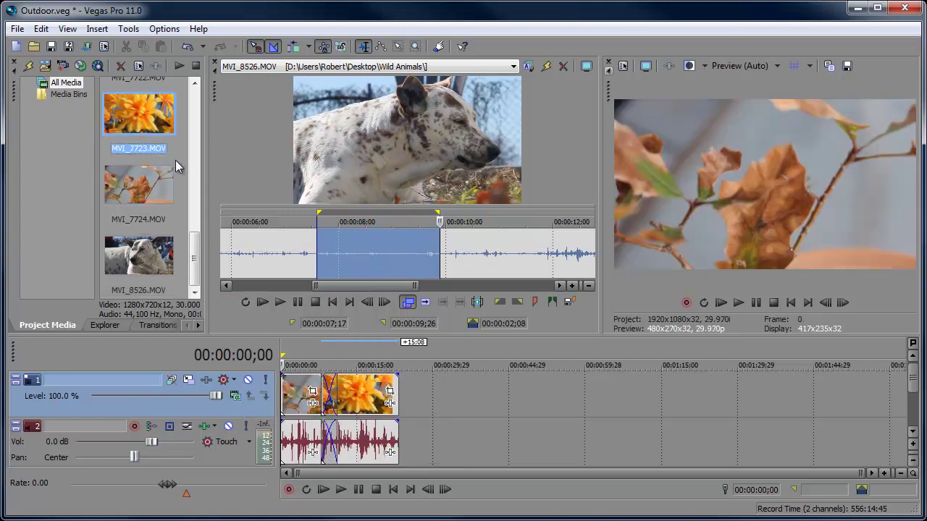
click(190, 148)
drag(138, 123, 431, 403)
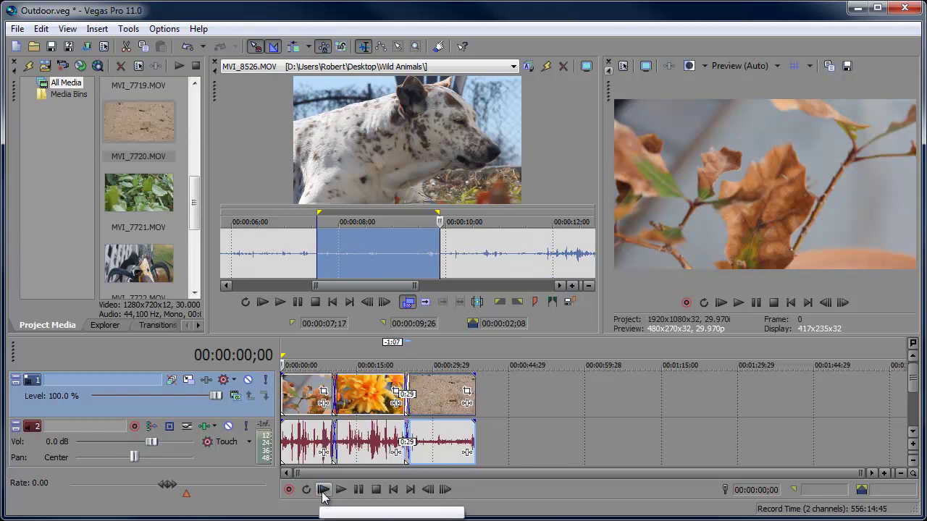
click(298, 401)
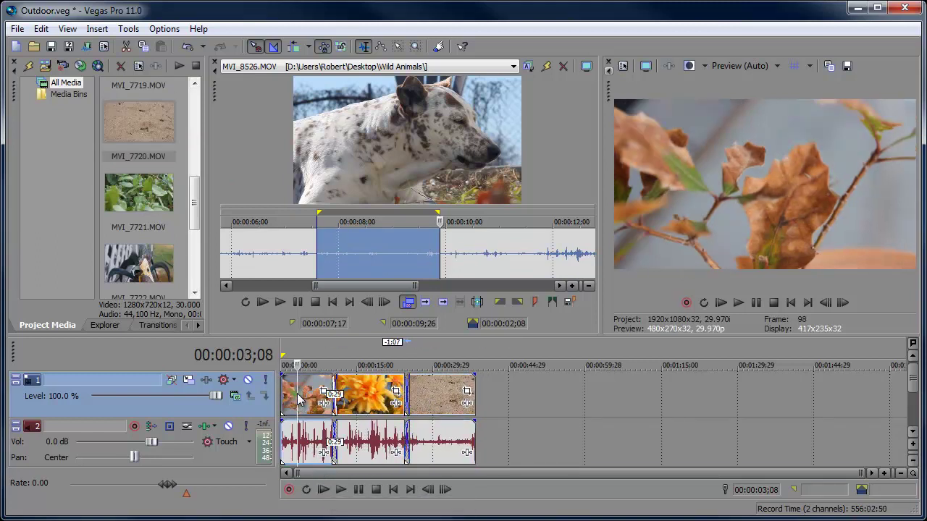
Step: Check the second and third clips on the timeline, and return the cursor to the start of the project
click(365, 397)
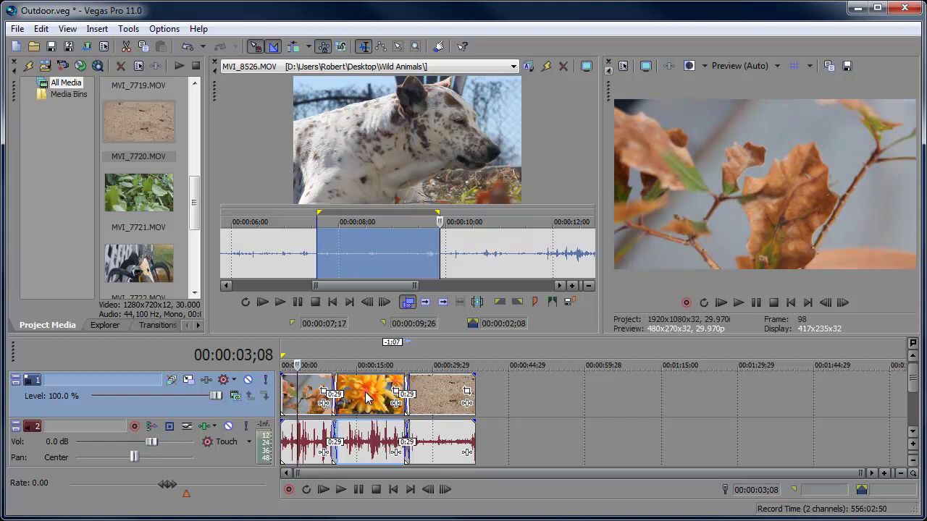
click(449, 407)
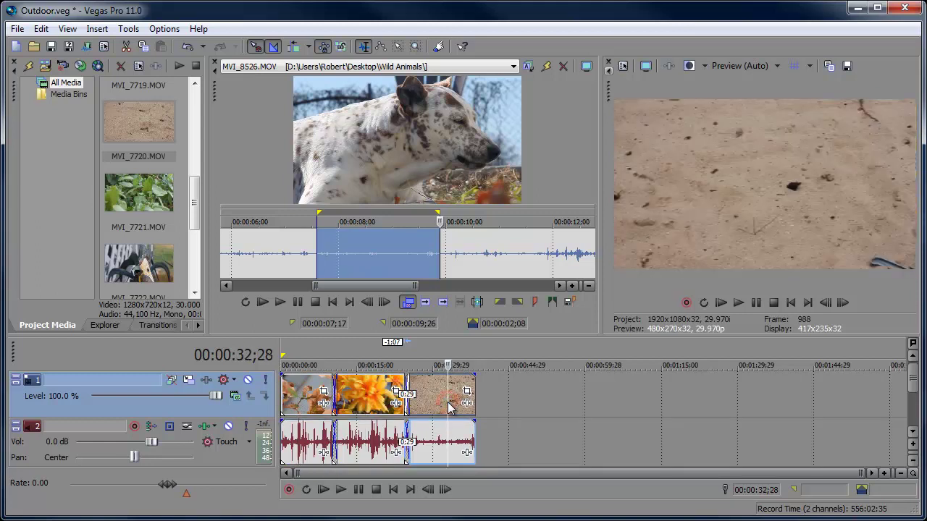
click(392, 490)
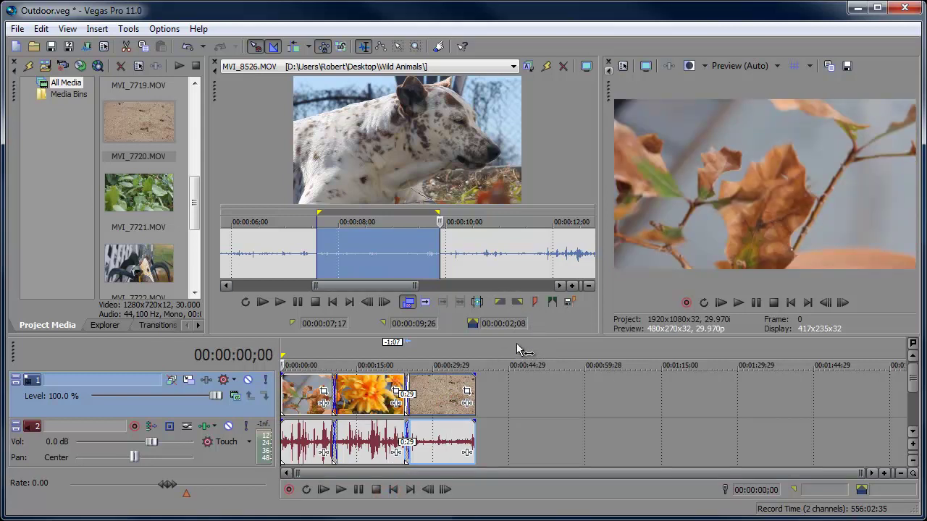
Step: Place the timeline cursor at 00:00:17;12 in the flower clip and add the Trimmer selection so that it ends at the cursor
click(366, 356)
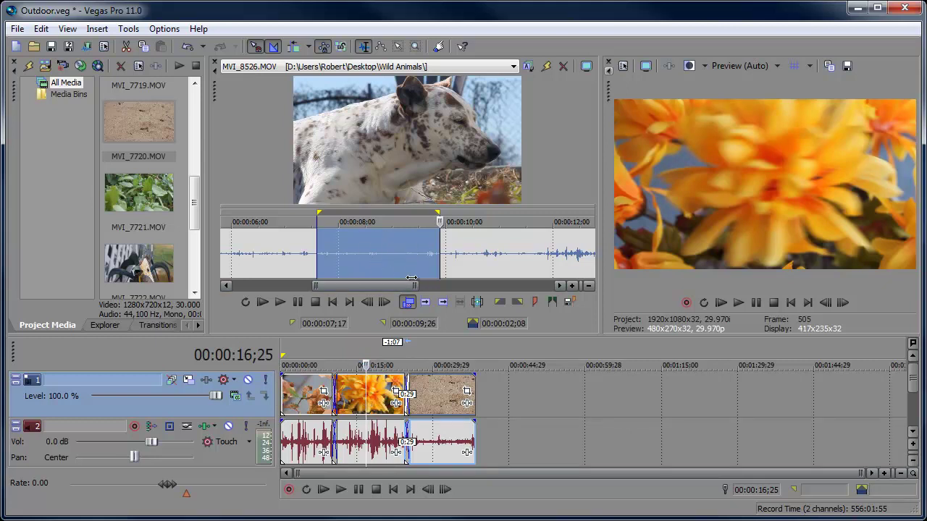
click(370, 347)
click(369, 352)
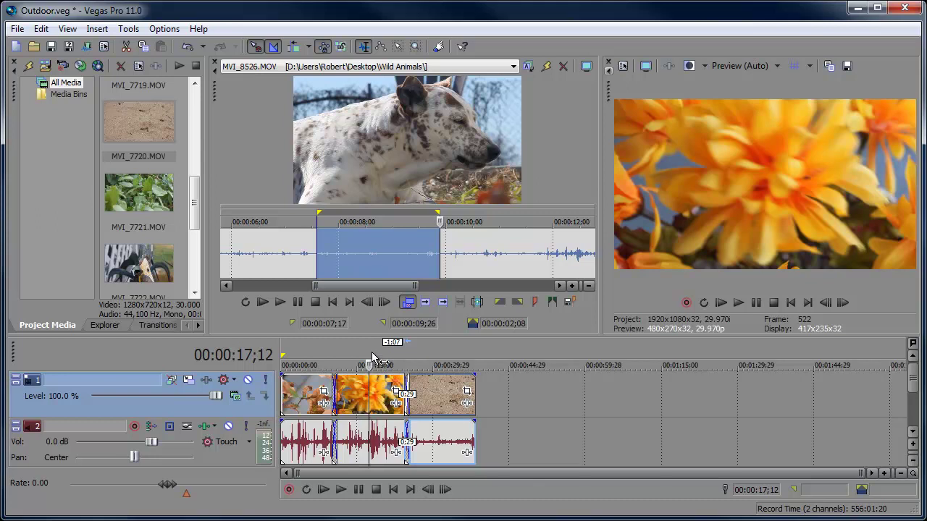
click(440, 303)
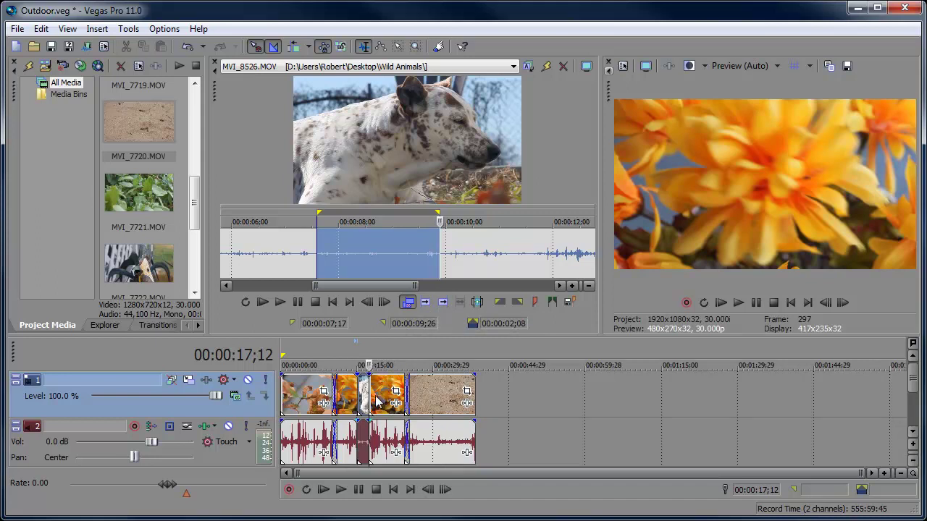
Step: Preview the inserted dog clip from inside the flower clip, and undo its insertion
click(348, 355)
key(space)
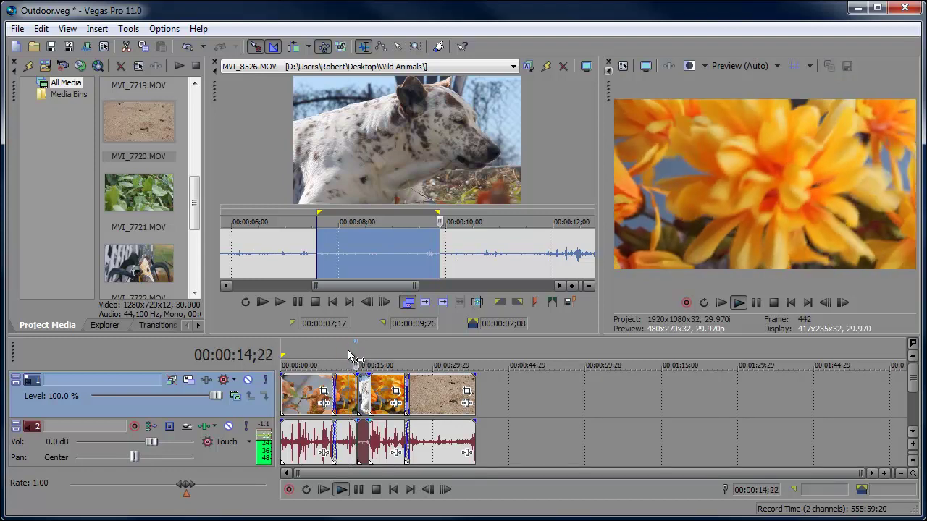
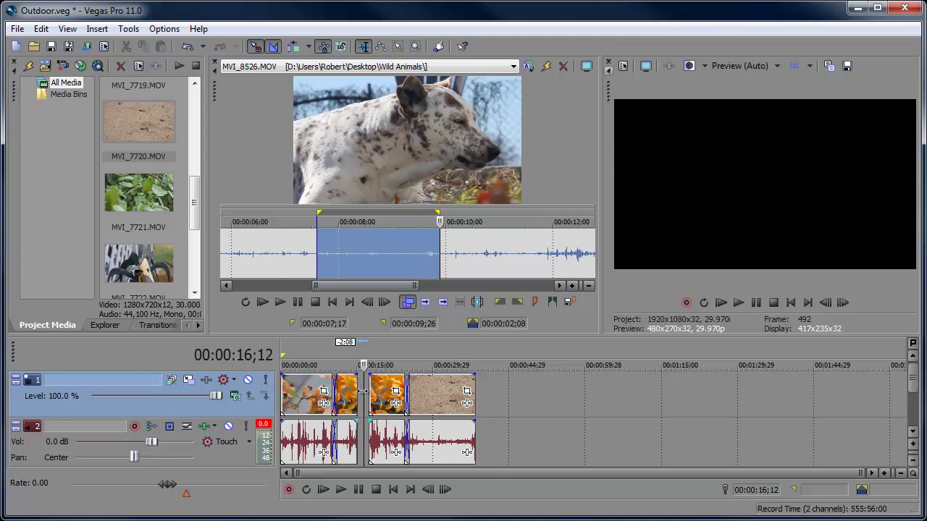
key(ctrl+z)
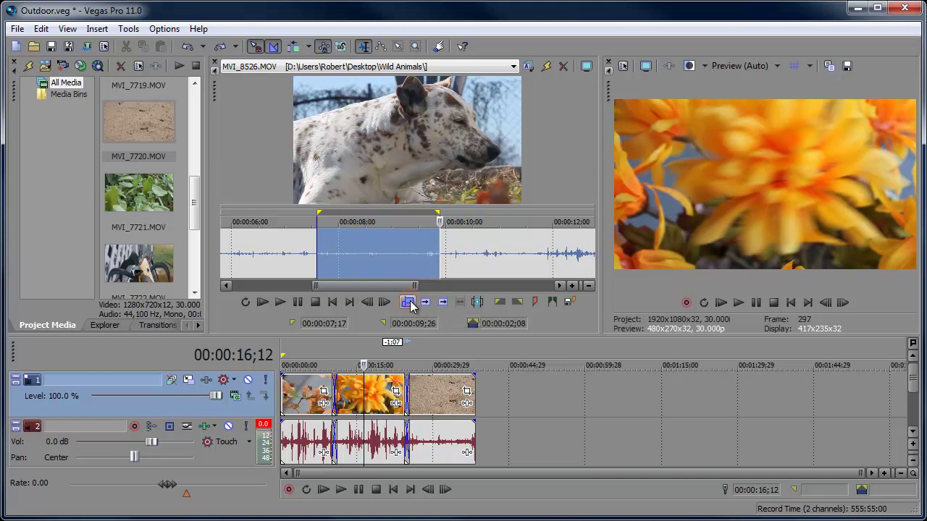
Step: Disable overwriting of timeline events and add the Trimmer selection so that it ends at 00:00:16;12
click(443, 303)
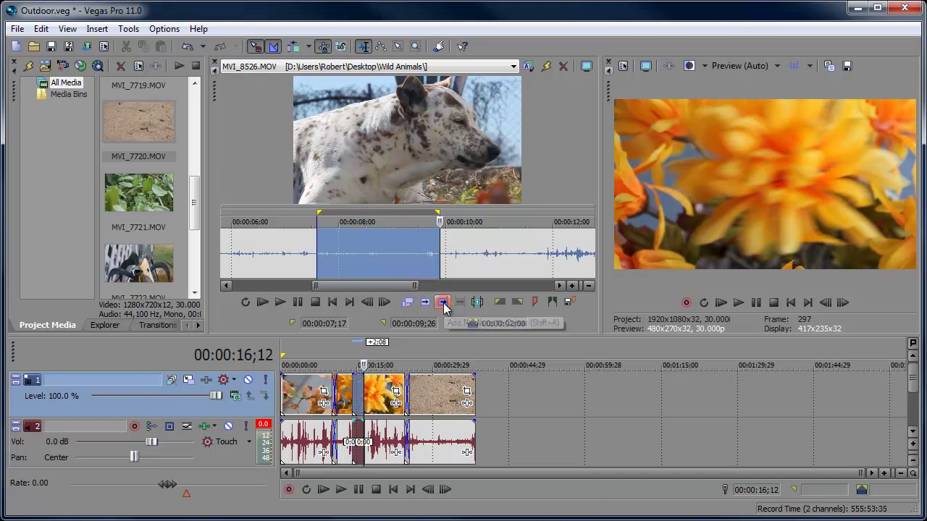
drag(357, 388, 360, 388)
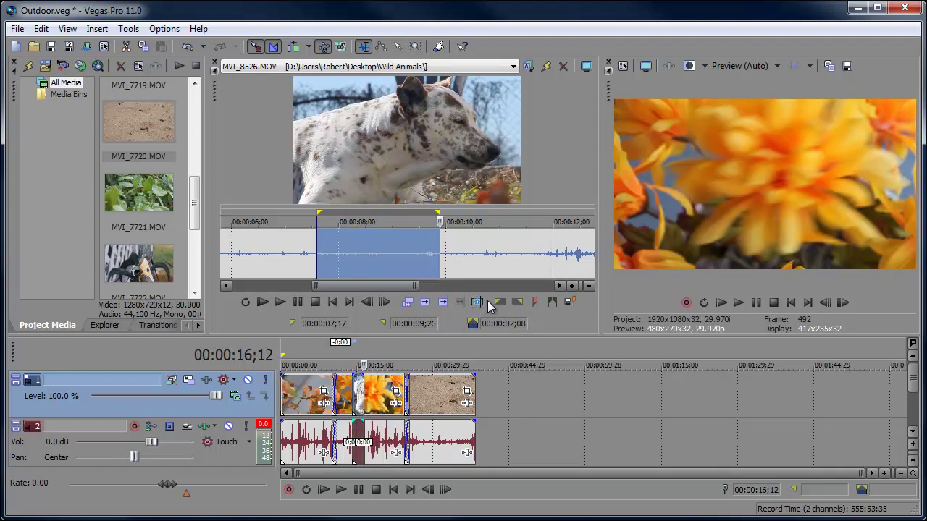
Step: Add another copy of the Trimmer selection starting at 00:00:16;12, undo it, and place the cursor at 00:00:14;03
click(426, 304)
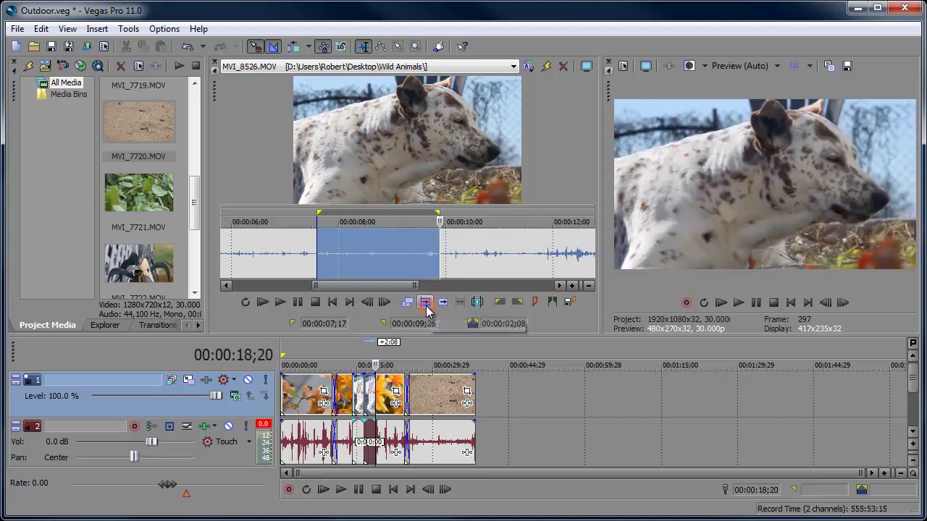
key(ctrl+z)
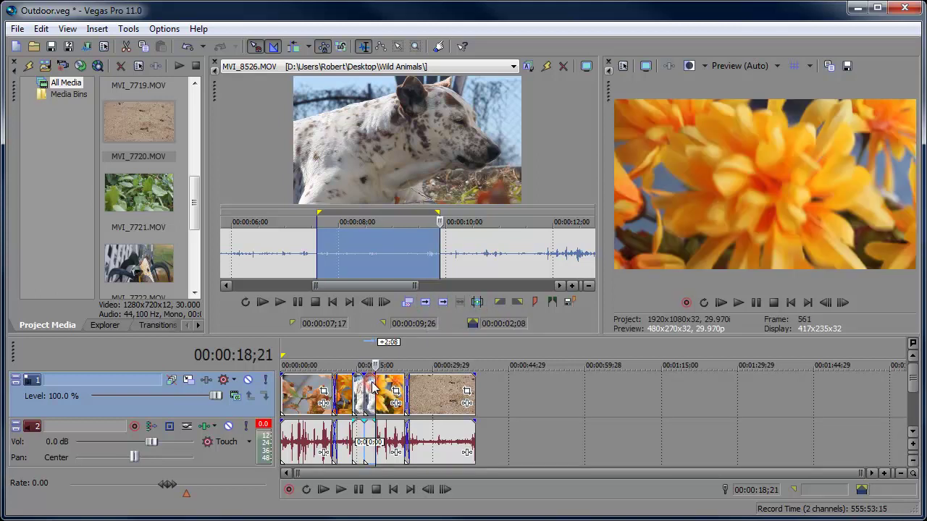
click(362, 360)
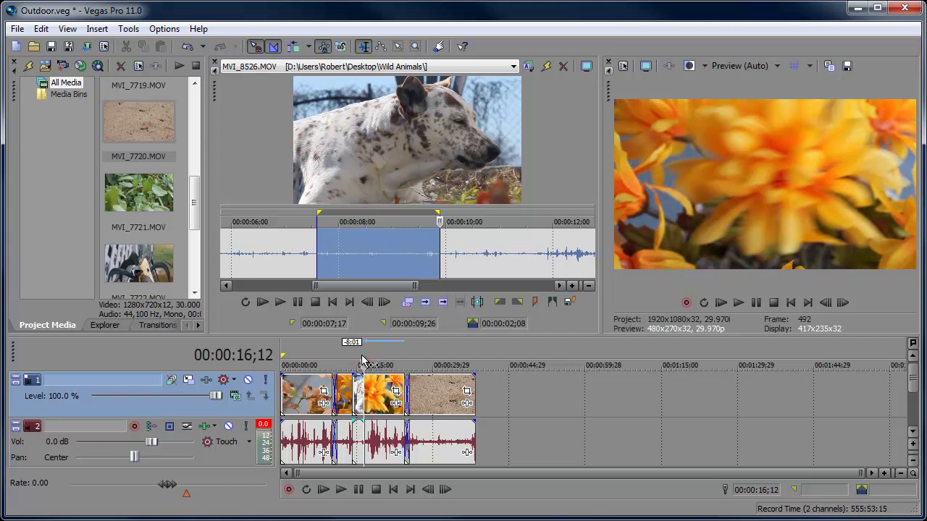
click(352, 362)
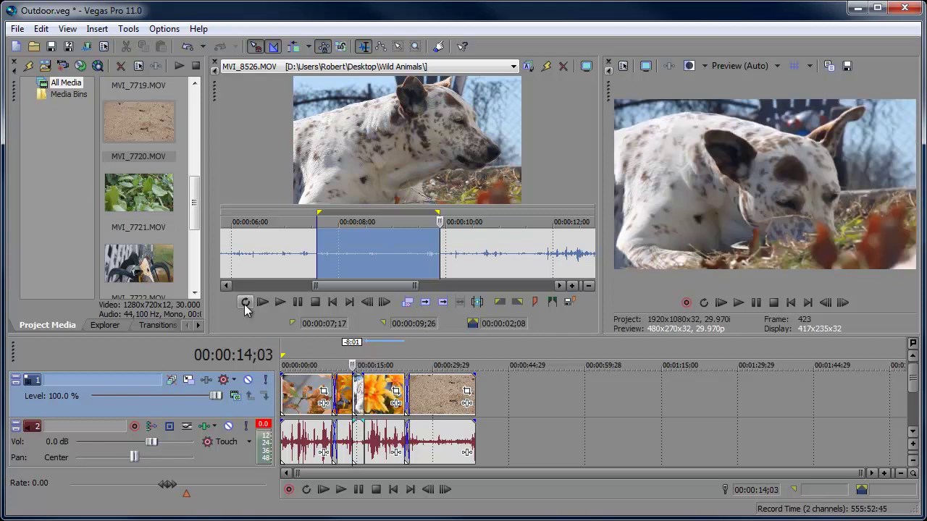
Step: Re-enable overwriting of timeline events and create a subclip named "Eaating" from the Trimmer selection
click(408, 304)
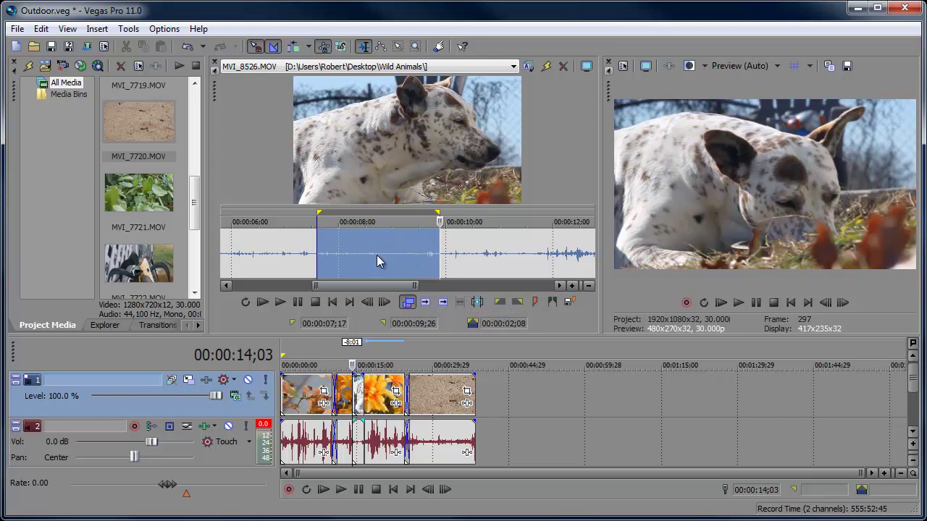
click(477, 302)
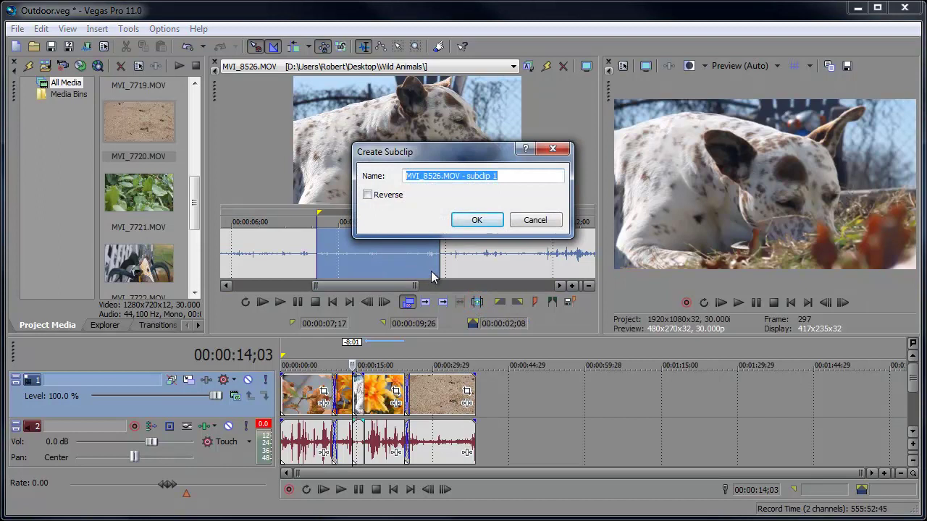
text(Eaating)
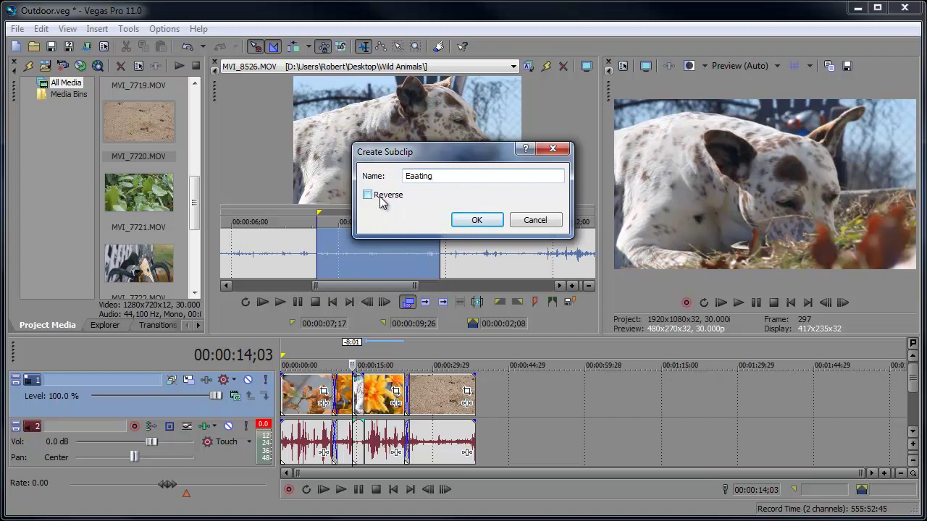
click(477, 219)
Step: Place the Eaating subclip from the project media on the timeline at 00:00:44;18 and preview it from its start
drag(191, 200, 215, 112)
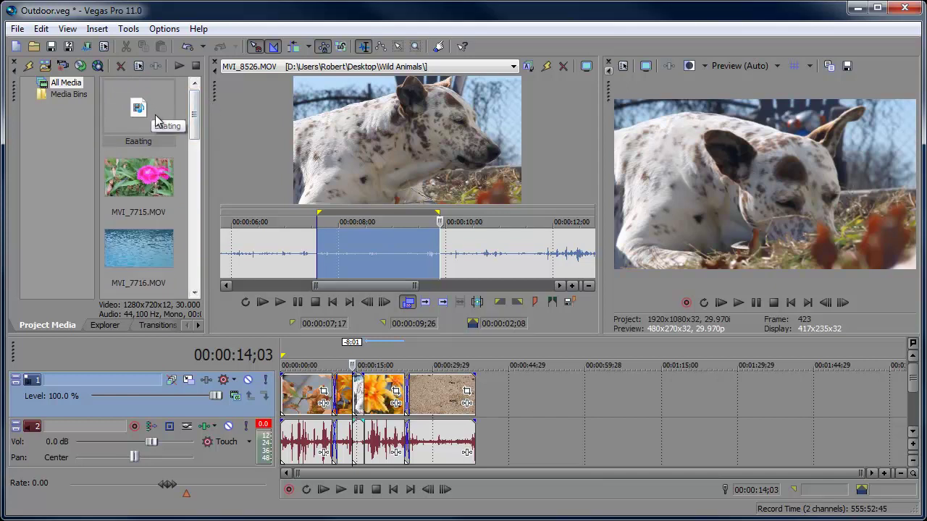
click(133, 114)
drag(133, 114, 510, 365)
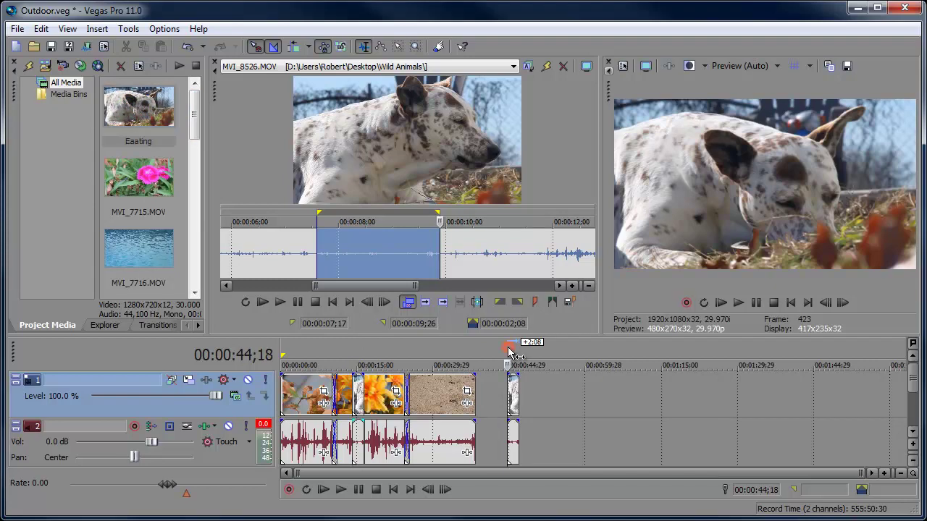
key(space)
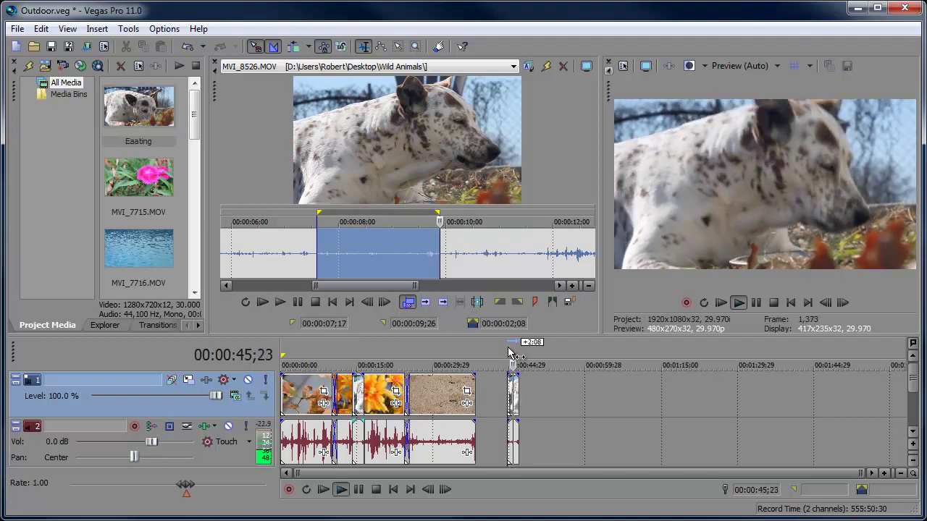
key(space)
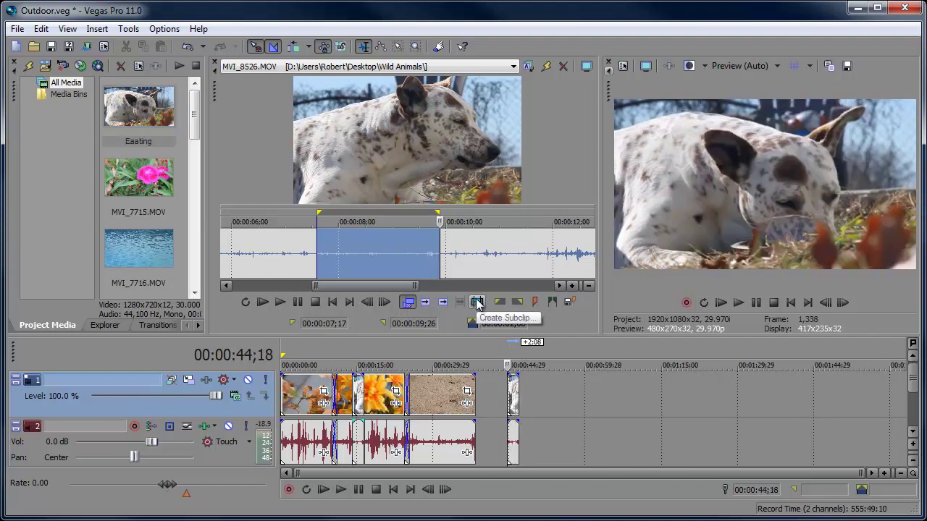
Step: Open the timeline's Eaating subclip in the Trimmer, and try extending the event's end by 5;25 before trimming it back
right_click(511, 402)
click(571, 6)
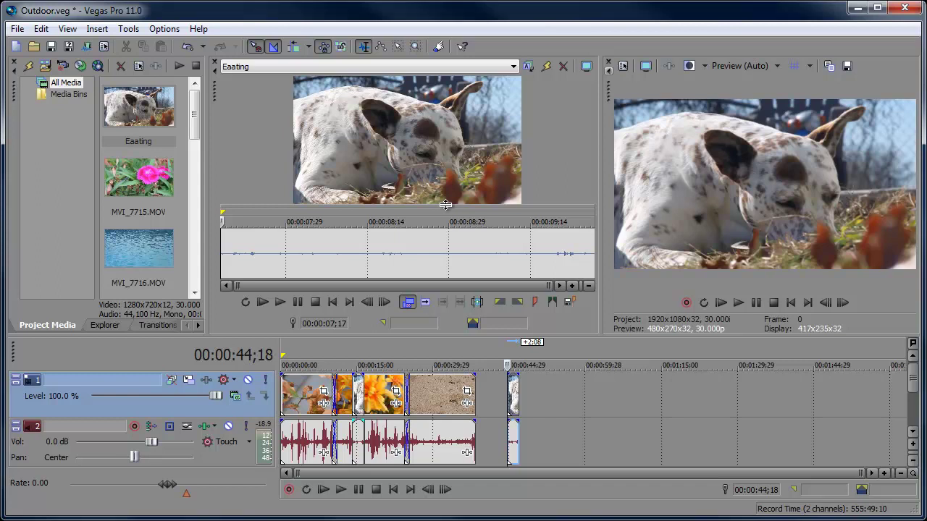
drag(514, 390, 542, 393)
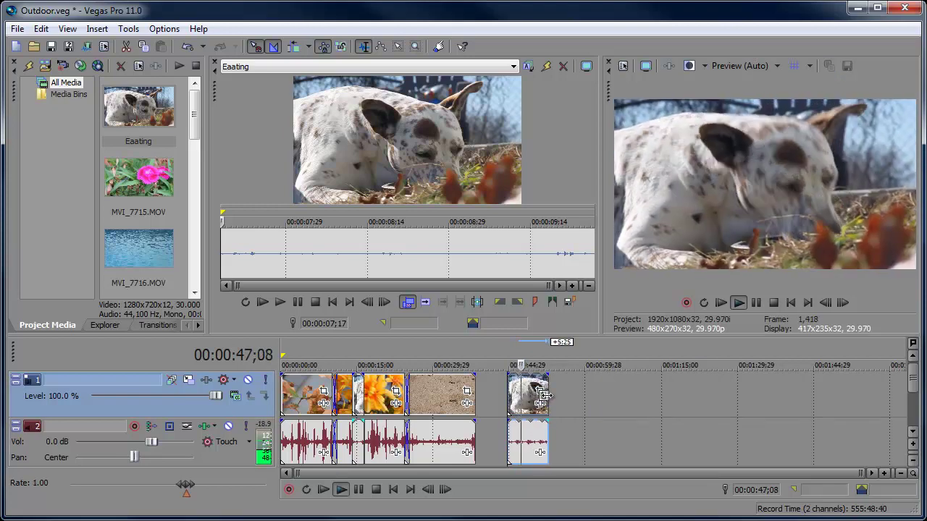
drag(547, 394, 519, 394)
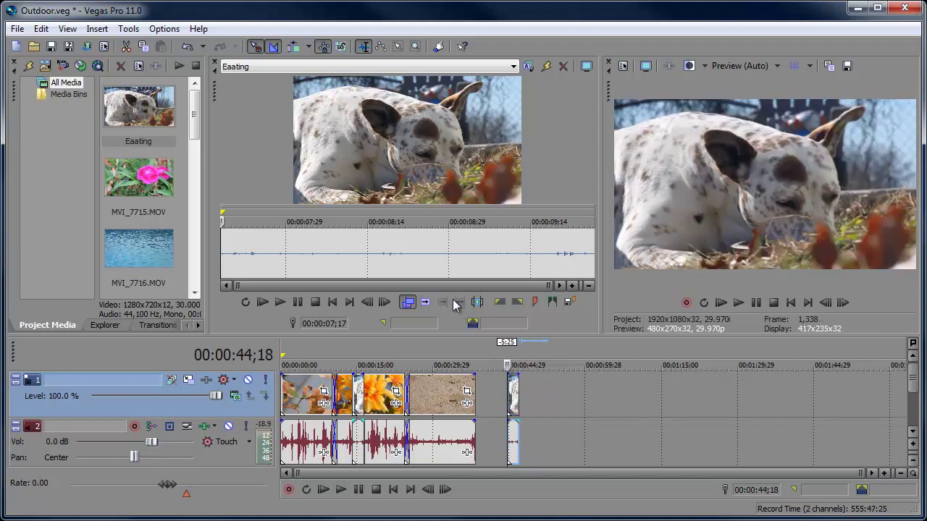
Step: Switch the Trimmer from the subclip to its parent media and extend the end of the selection to 00:00:13;00
right_click(364, 248)
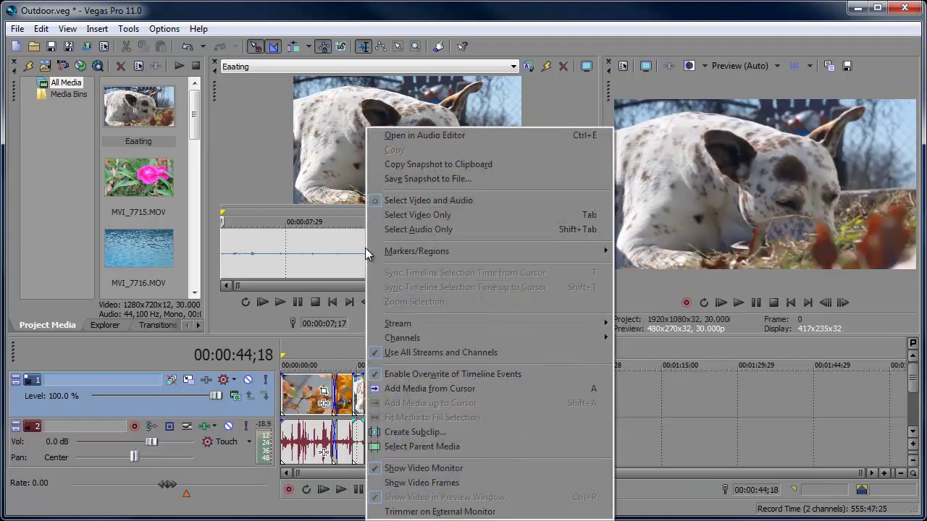
click(418, 443)
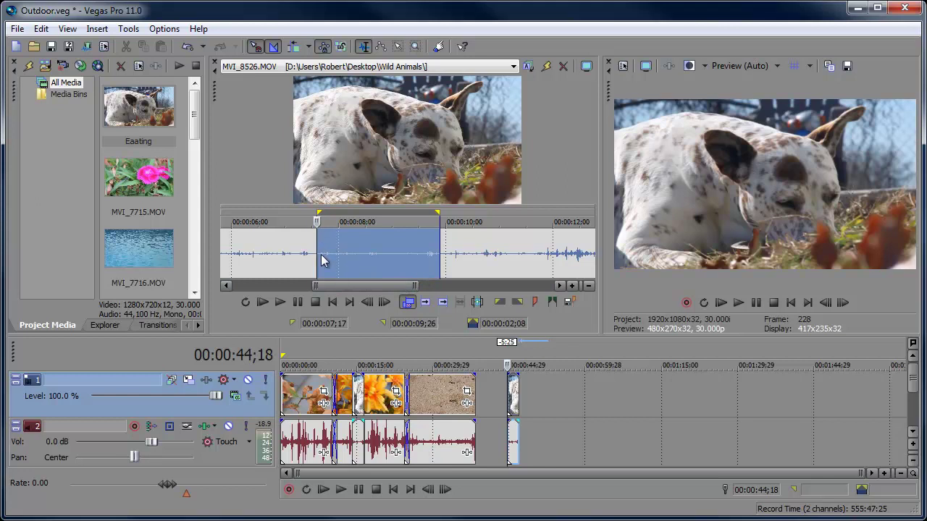
drag(303, 284, 239, 285)
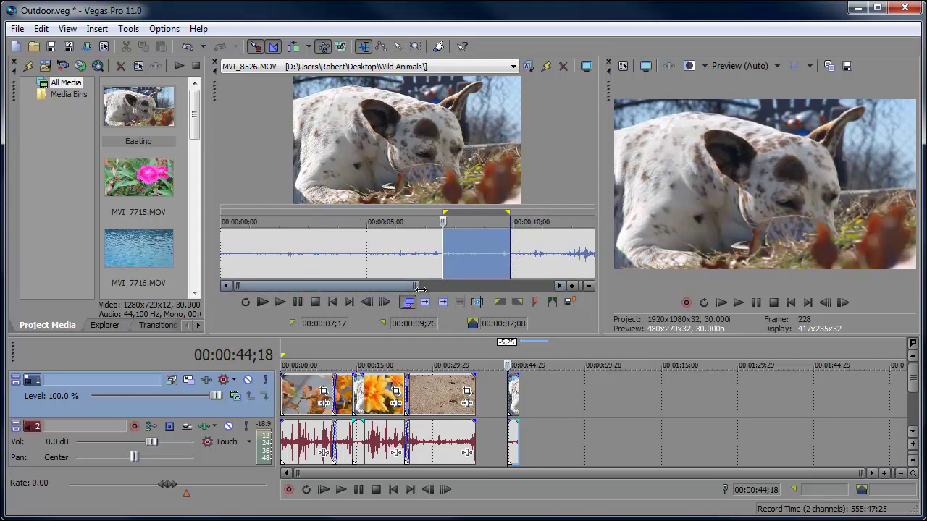
drag(416, 286, 551, 285)
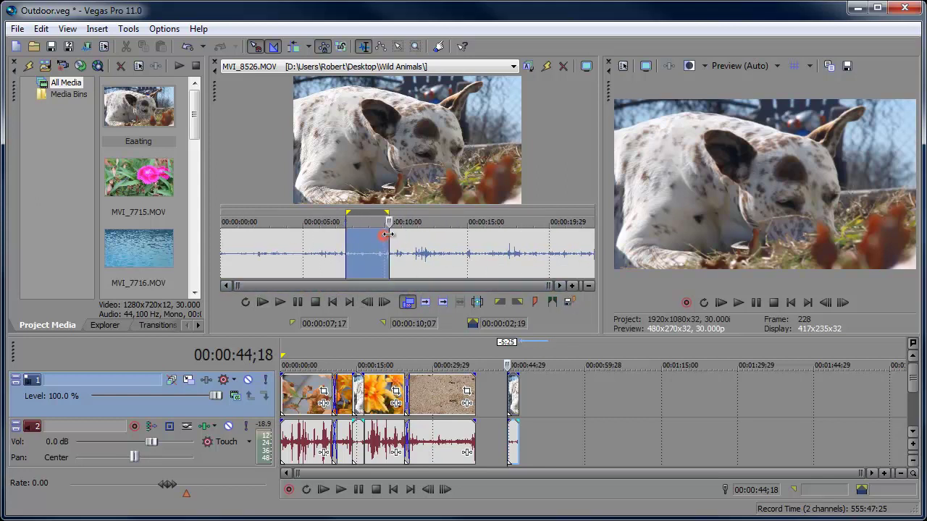
drag(384, 242, 434, 241)
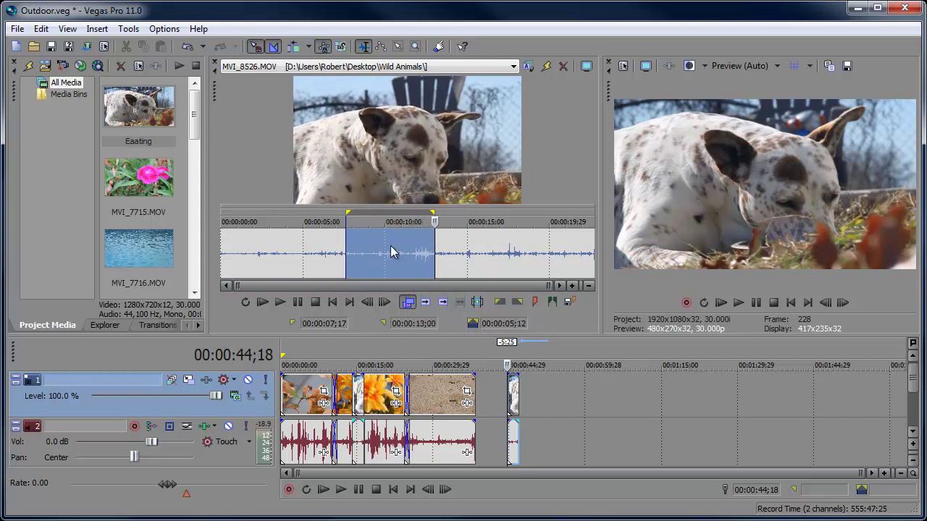
Step: Create a subclip named "Eating" from the extended Trimmer selection
click(476, 302)
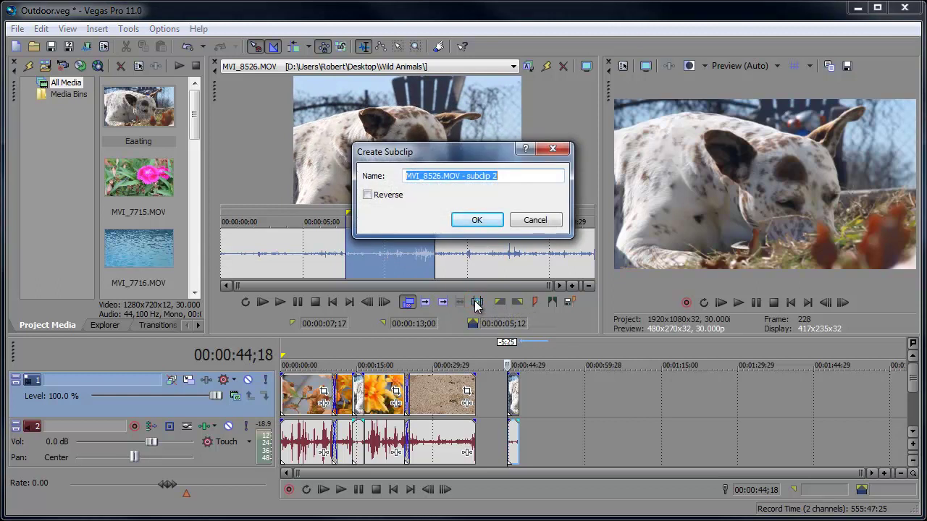
text(Eas)
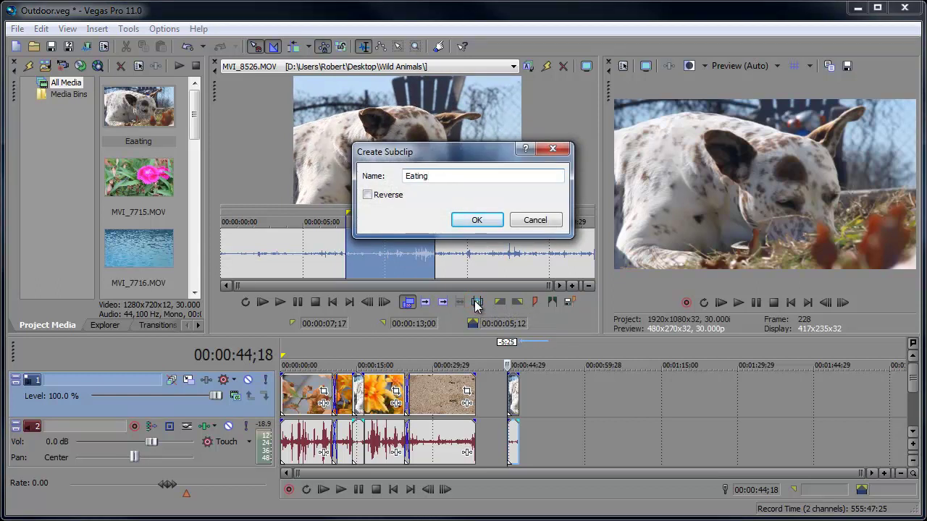
click(475, 221)
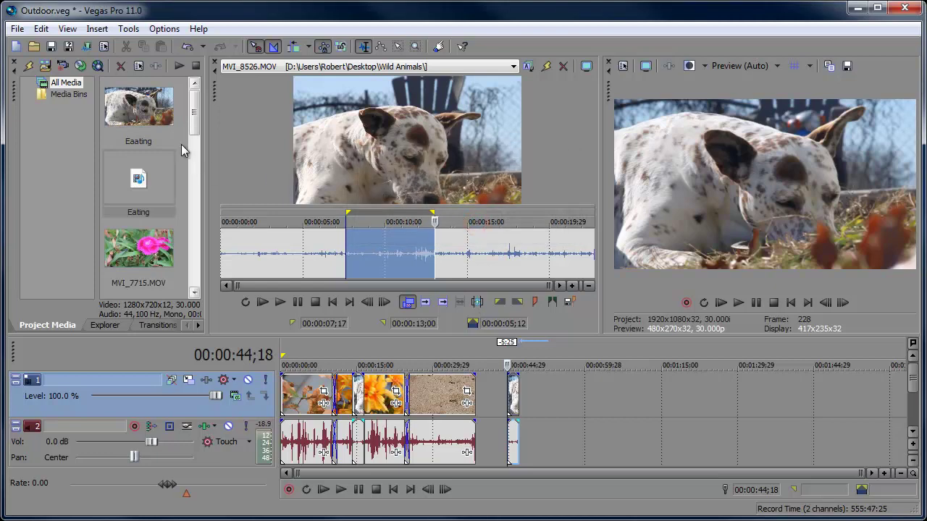
Step: Place the Eating subclip on the timeline after the Eaating clip and play it from its start
drag(149, 186, 554, 397)
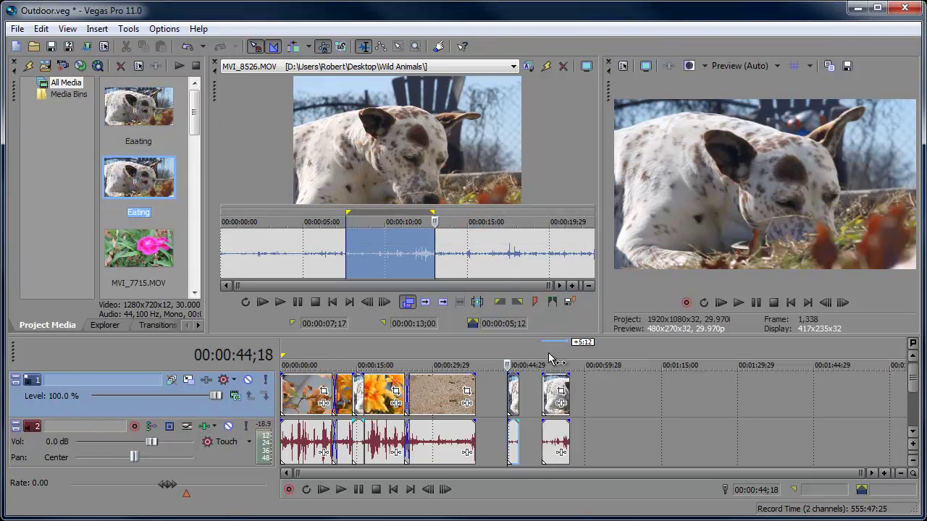
click(545, 356)
key(space)
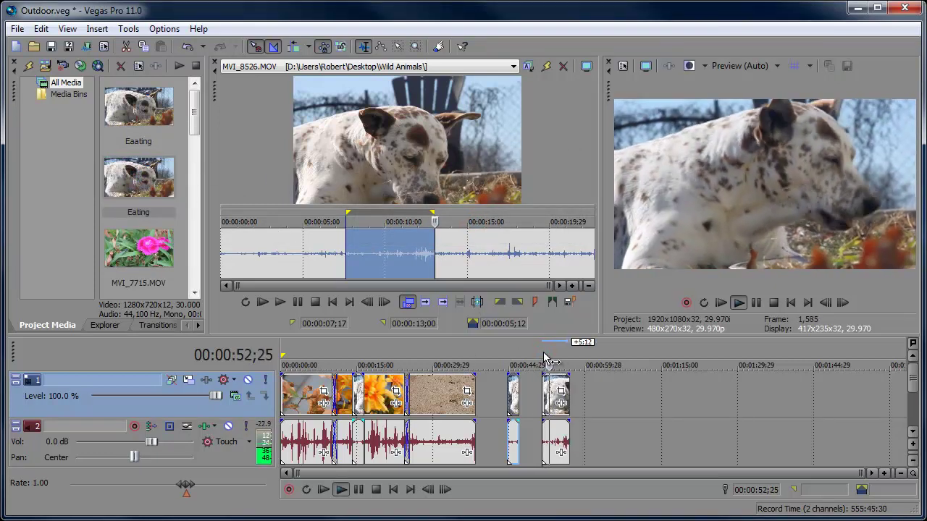
Step: Fit the Trimmer selection into the timeline gap from 00:00:25;13 to 00:00:30;04, and play the timeline from 00:00:24;11
key(space)
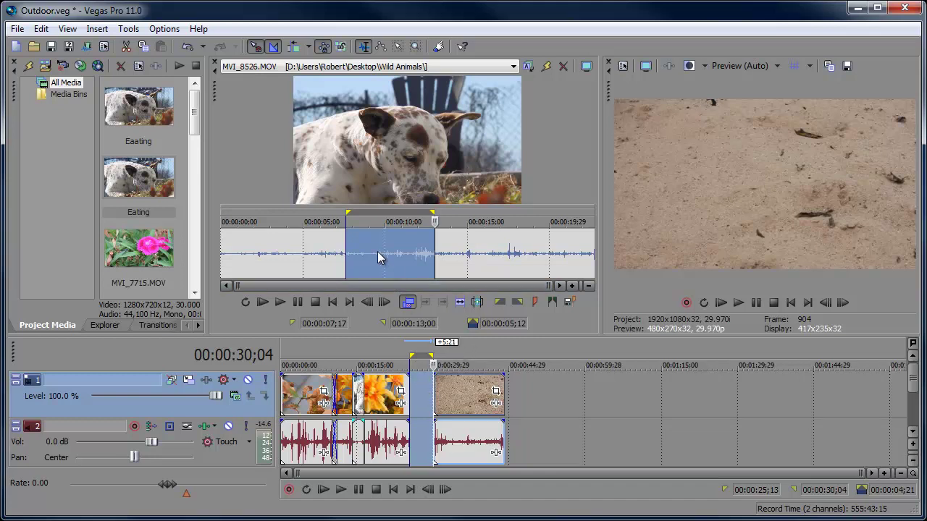
click(460, 305)
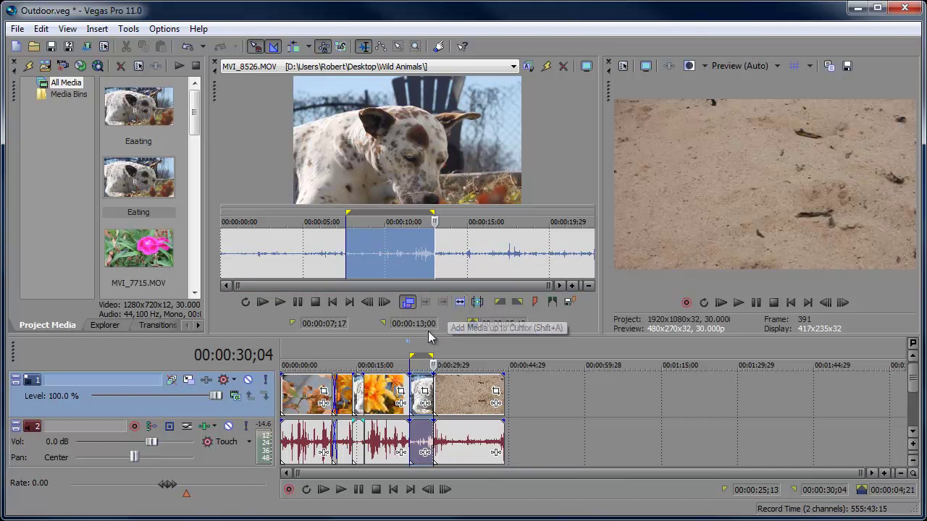
click(406, 364)
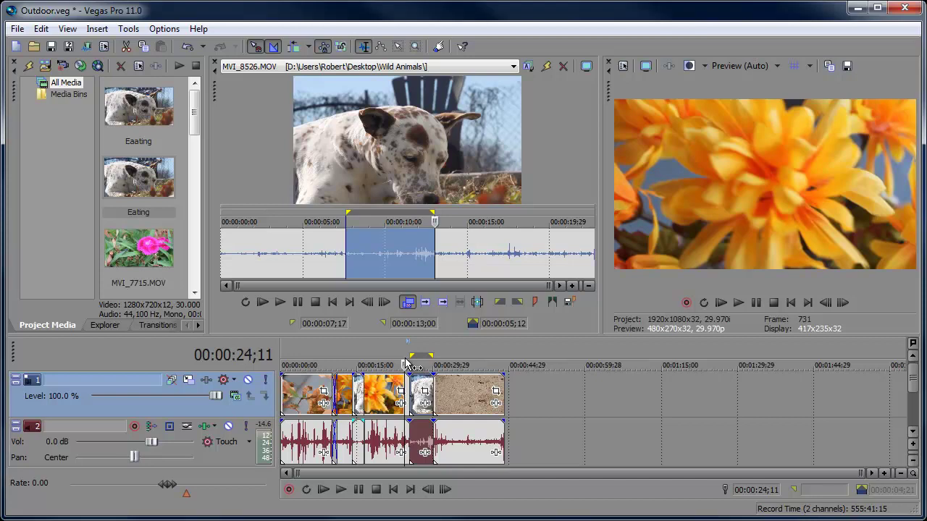
key(space)
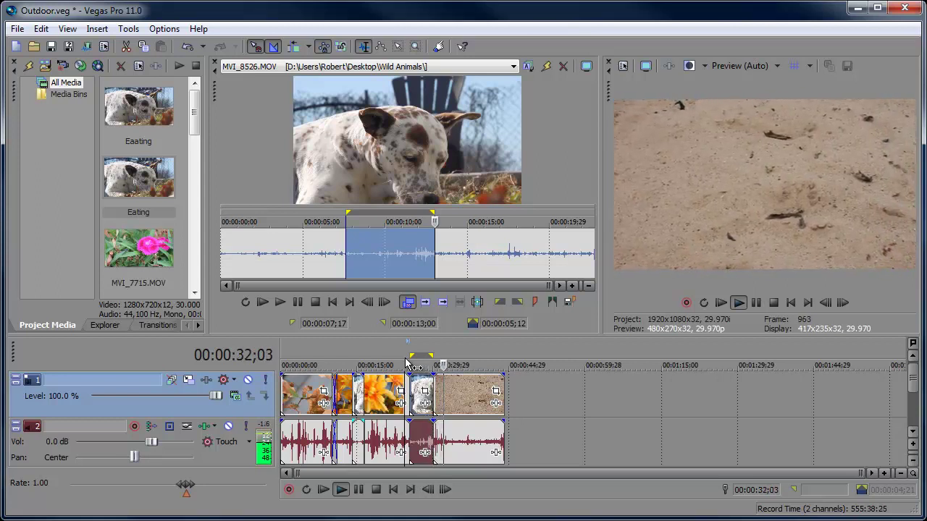
click(376, 490)
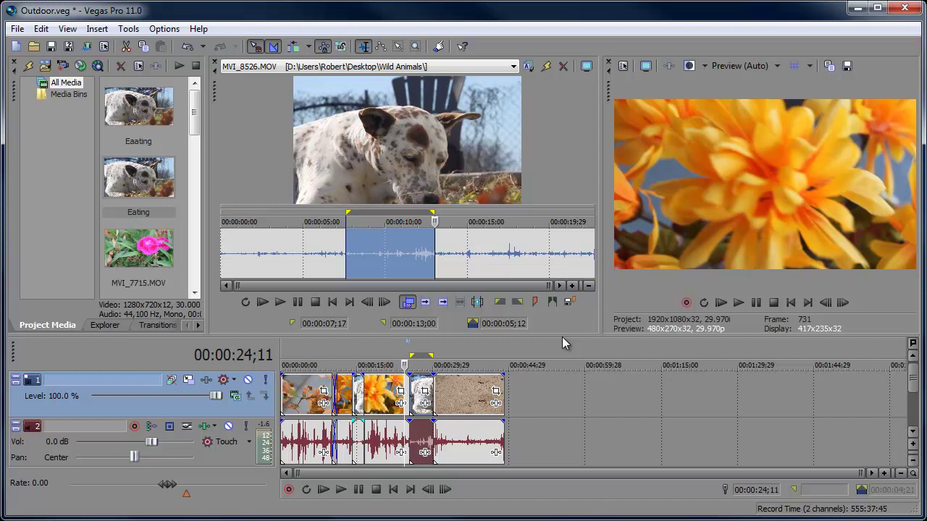
Step: Change the Trimmer selection of MVI_8526.MOV to run from 00:00:12;12 to 00:00:16;10
click(433, 213)
drag(433, 214, 373, 214)
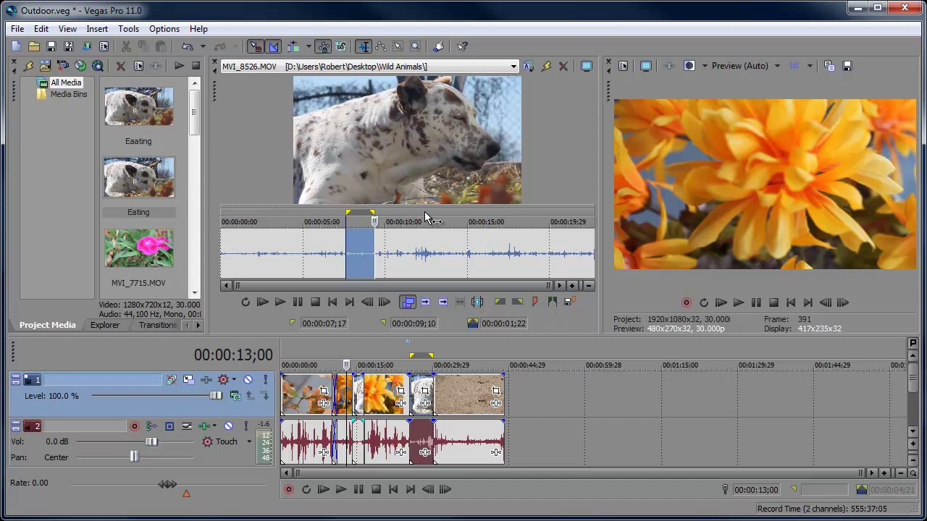
drag(427, 218, 489, 239)
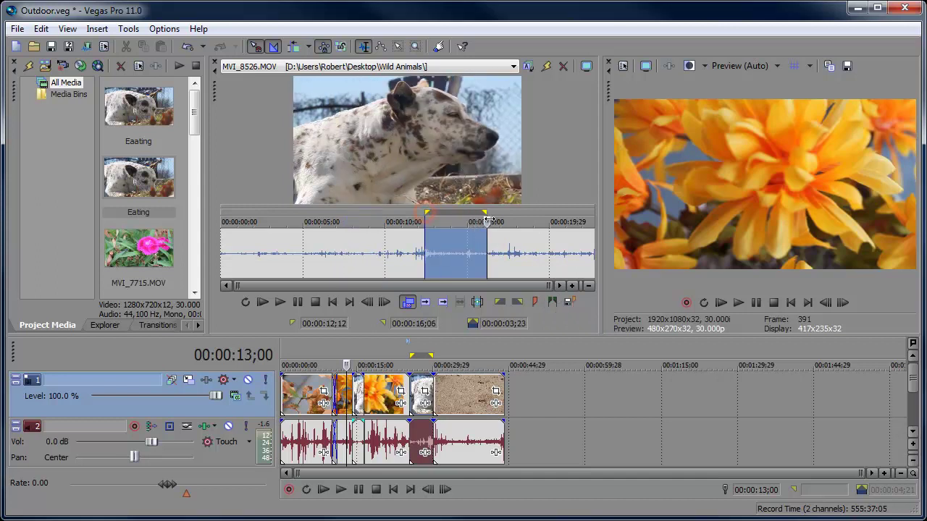
Step: Insert a region named "Funny Clip" over the Trimmer selection and save it with the media file
click(551, 302)
text(Funn)
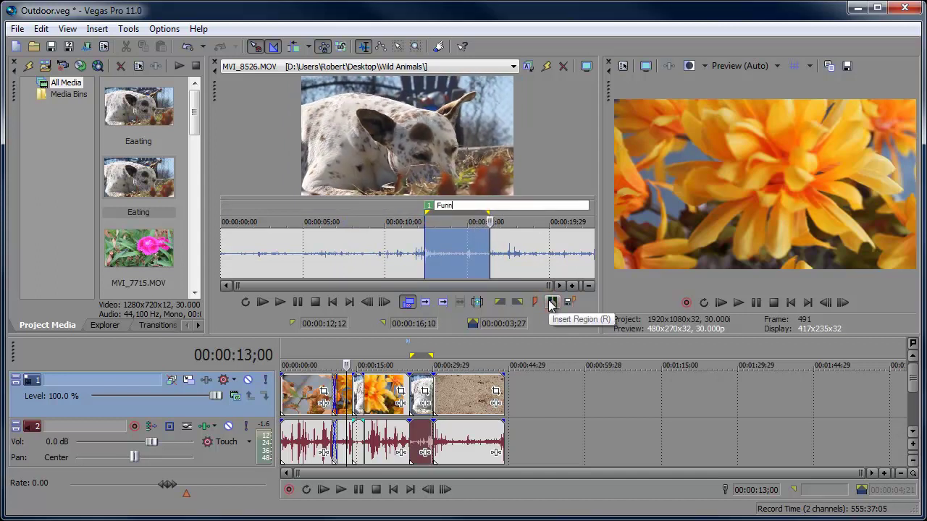
text(y Clip)
key(Return)
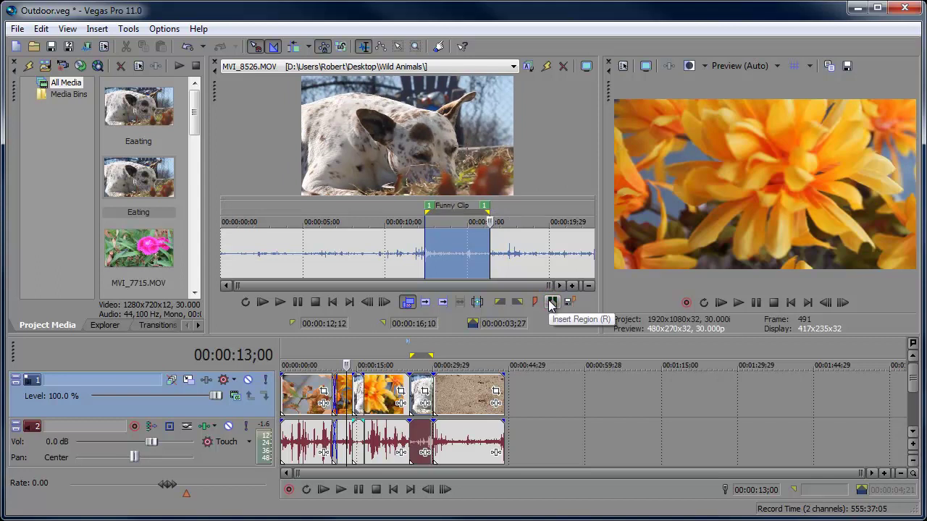
click(379, 221)
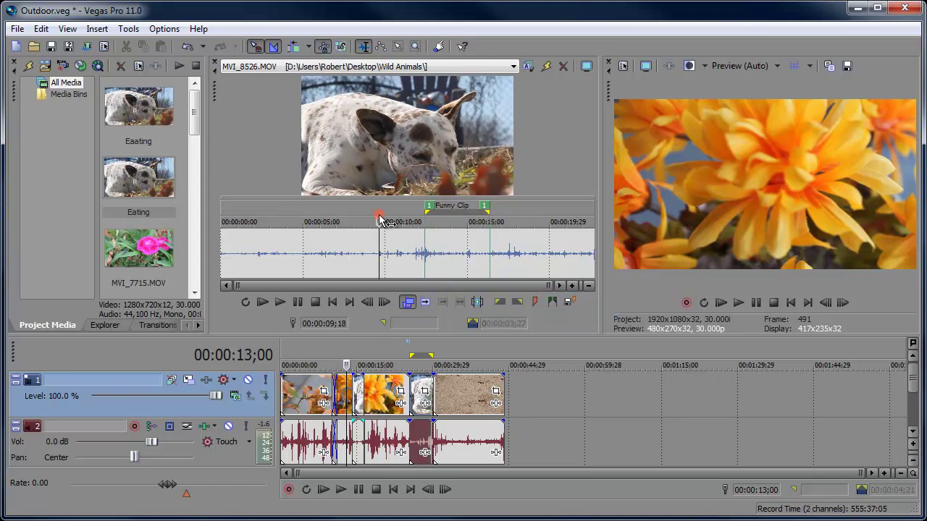
click(569, 303)
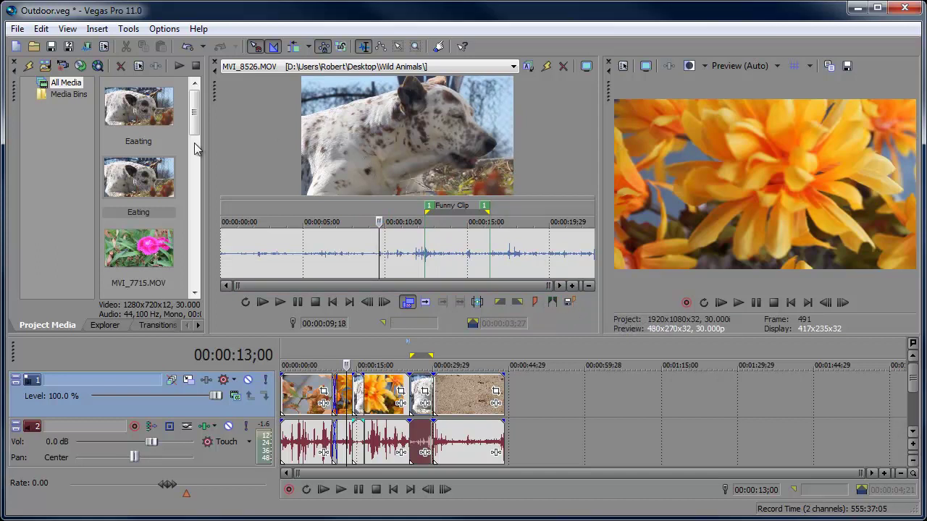
Step: Place the full MVI_8526.MOV clip on the timeline after the sand clip, and check the start of its Funny Clip region
double_click(123, 178)
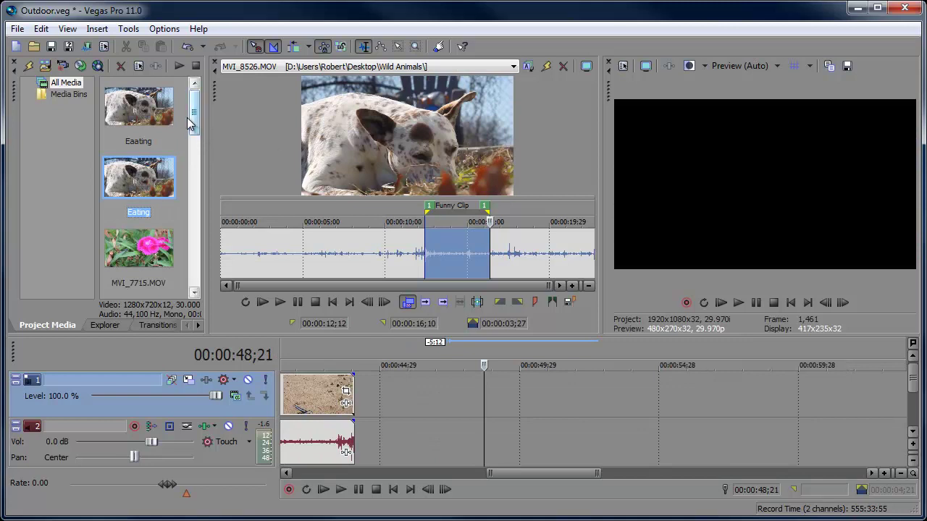
drag(189, 123, 425, 414)
drag(606, 474, 650, 473)
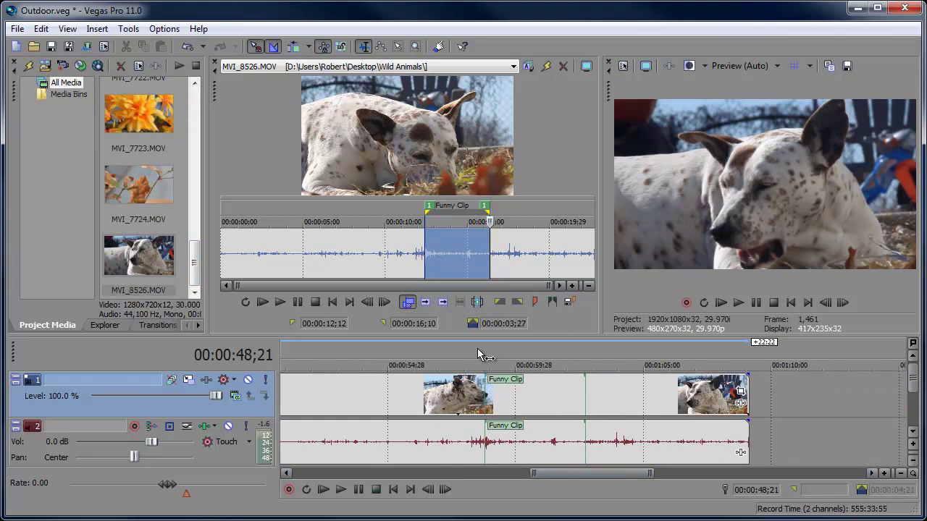
mouse_move(486, 352)
mouse_down()
mouse_move(587, 359)
mouse_move(487, 360)
mouse_up()
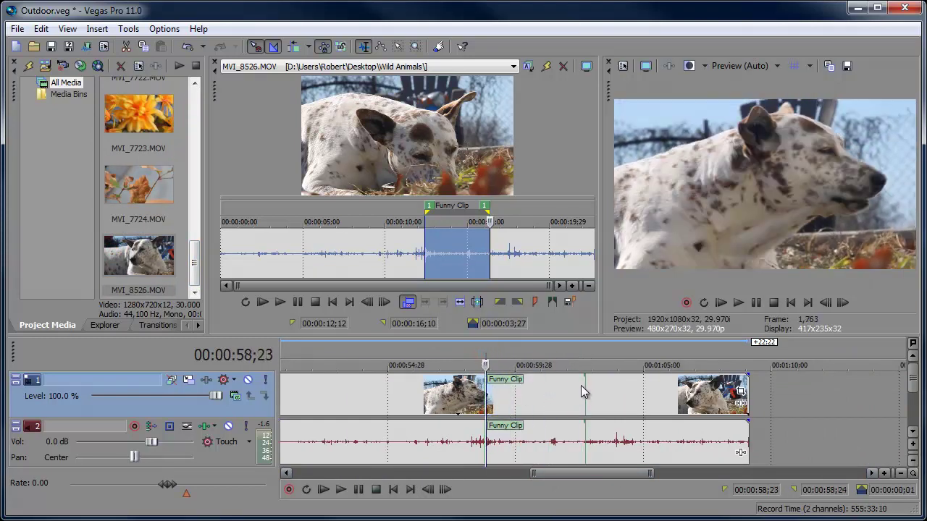
click(427, 411)
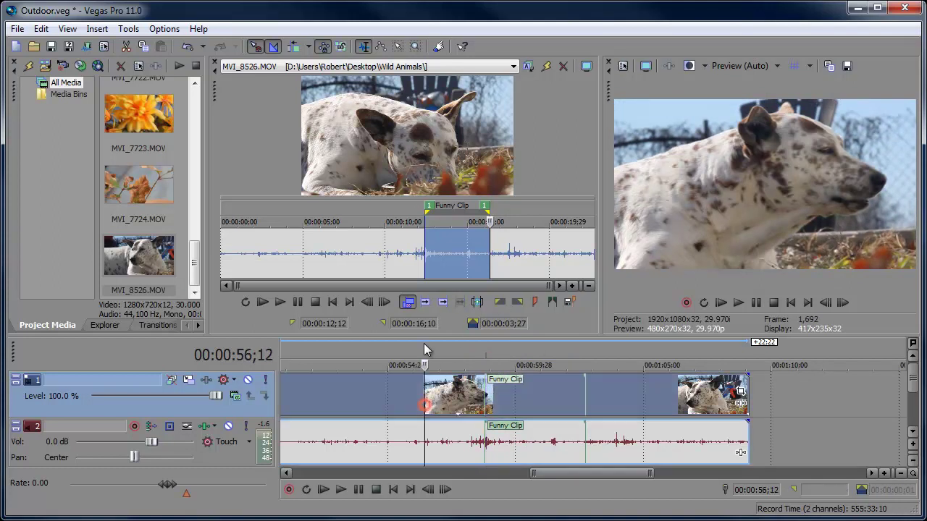
Step: Delete the Funny Clip region in the Trimmer, and remove the MVI_8526.MOV event from the timeline
click(350, 212)
right_click(428, 206)
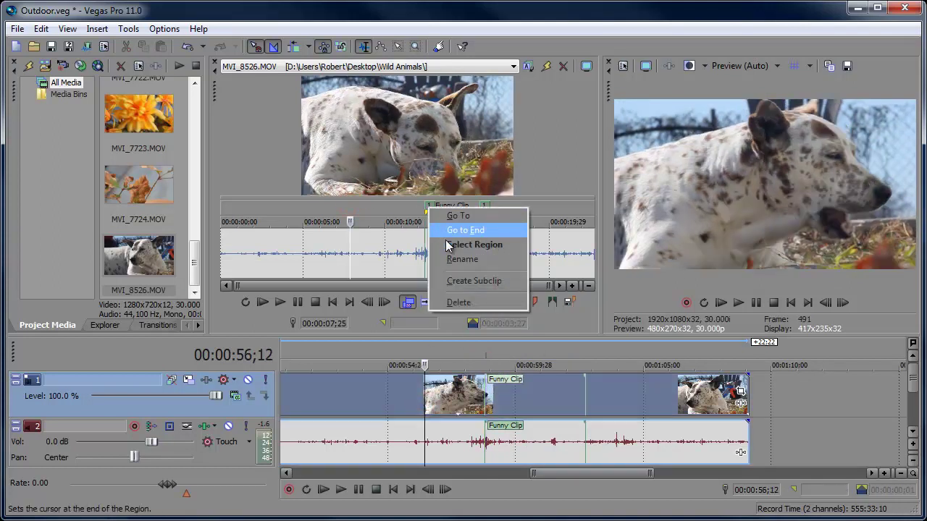
click(458, 302)
click(451, 411)
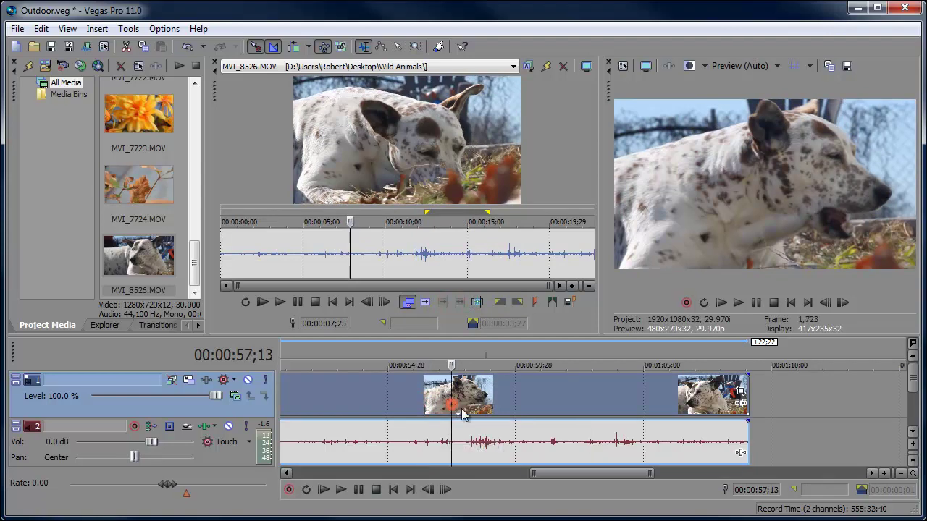
key(Delete)
drag(533, 472, 480, 474)
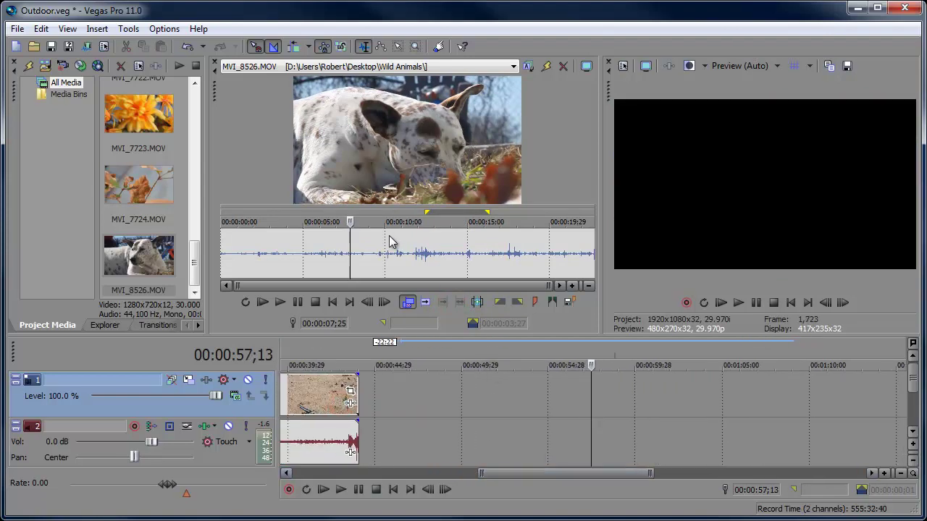
Step: Show video frames in the Trimmer and enlarge its timeline area by shrinking the video monitor
click(355, 239)
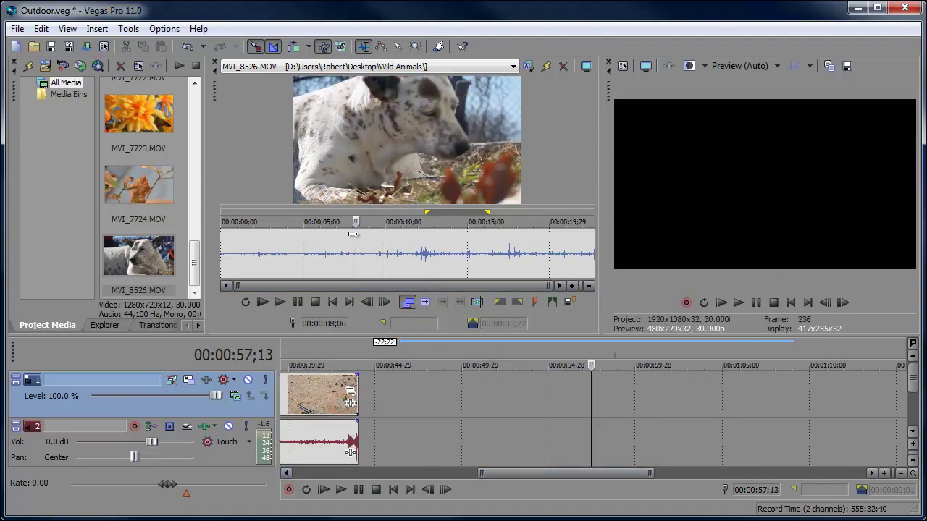
click(334, 218)
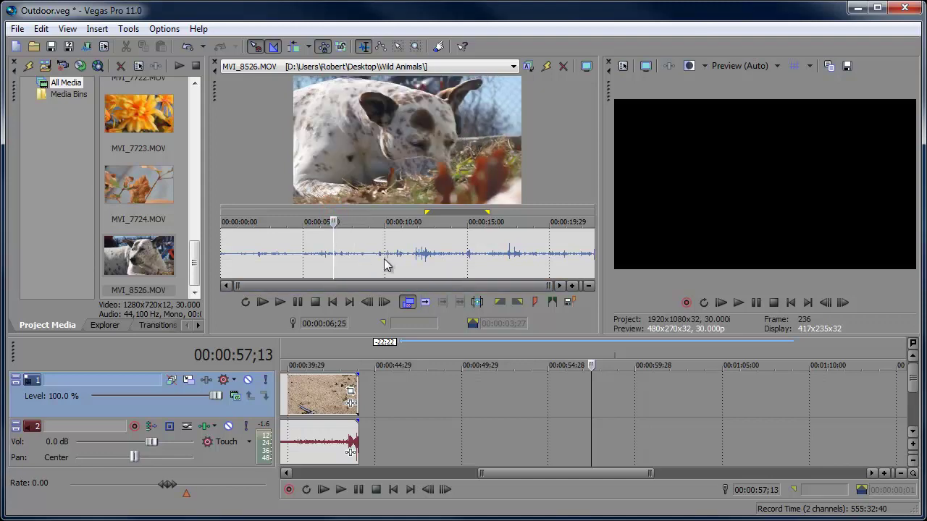
right_click(354, 243)
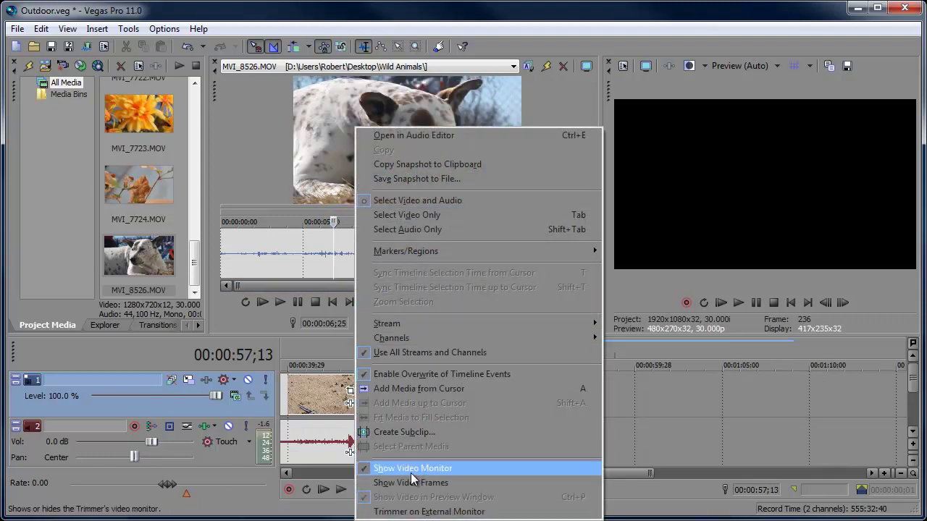
click(429, 486)
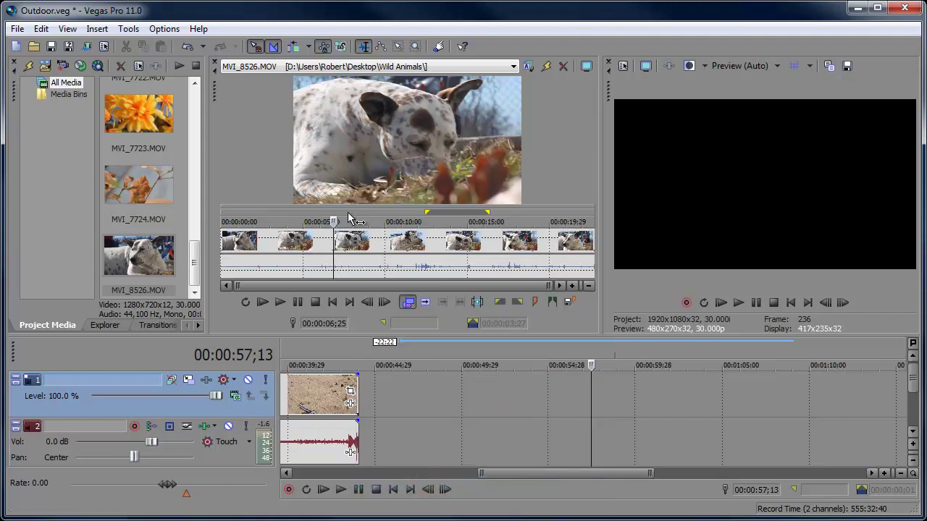
drag(341, 204, 336, 159)
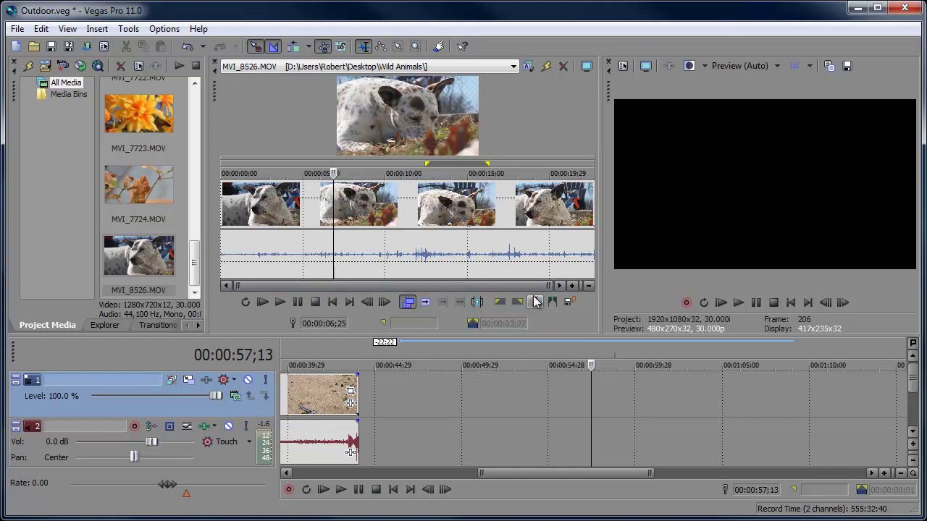
drag(549, 285, 309, 285)
drag(254, 286, 548, 286)
Step: Try larger video and larger audio heights in the Trimmer, and set video and audio to equal height
key(ctrl+shift+Up)
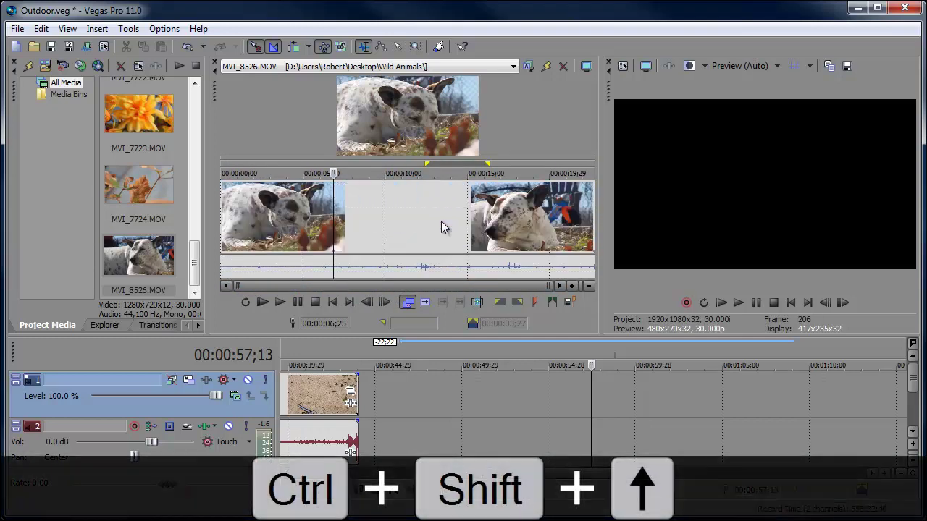
key(ctrl+shift+Down)
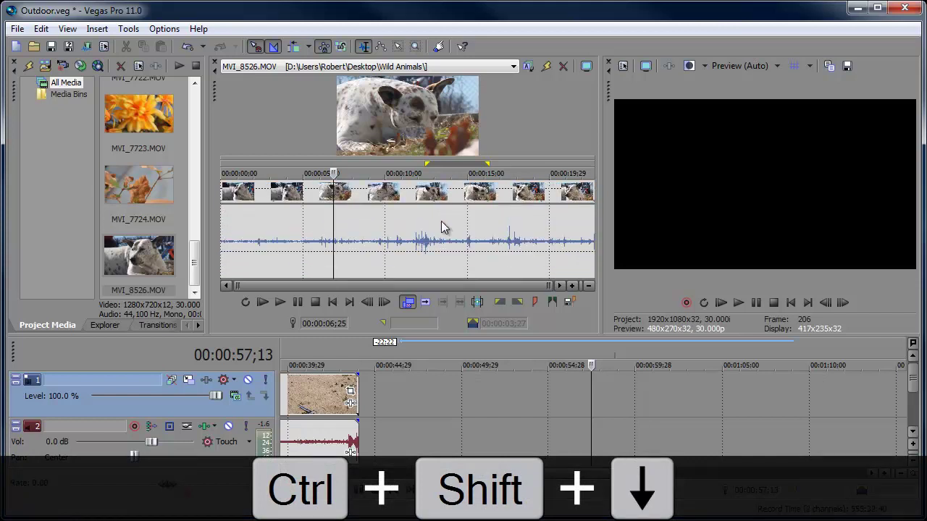
key(ctrl+shift+Up)
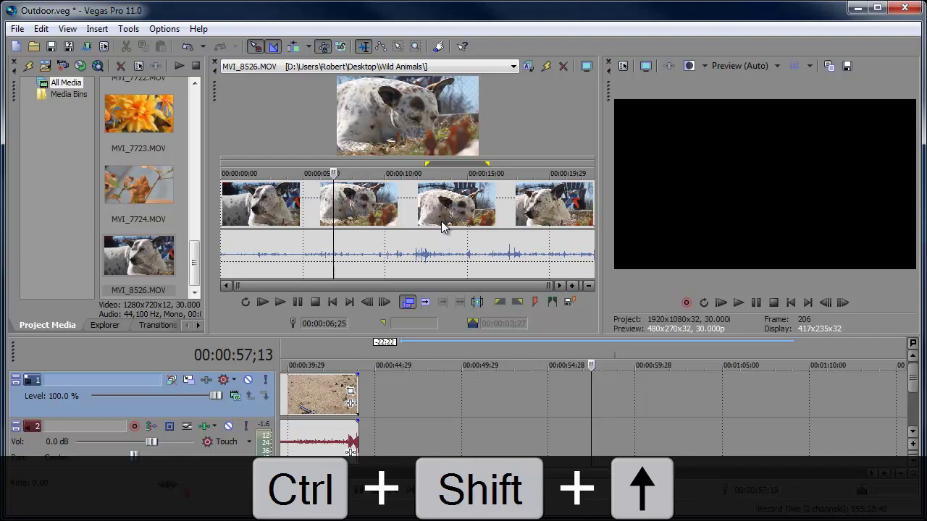
right_click(371, 203)
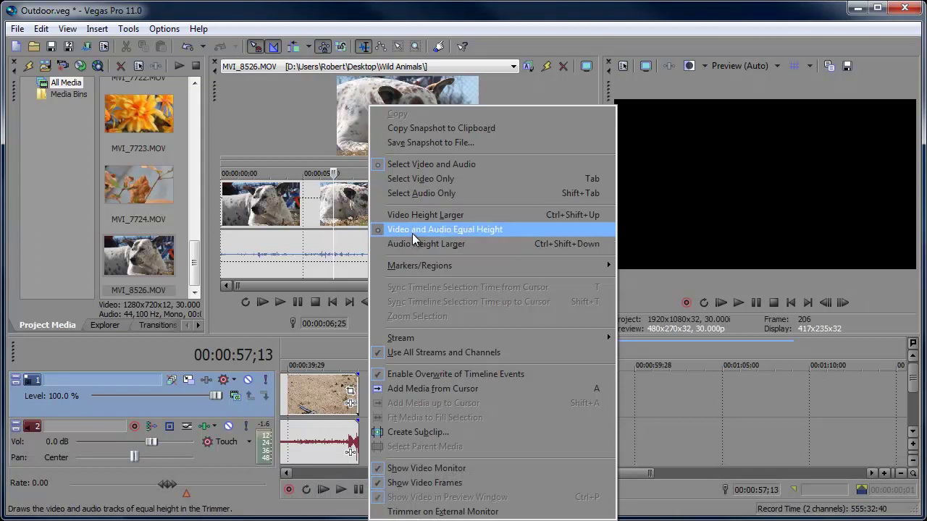
click(412, 231)
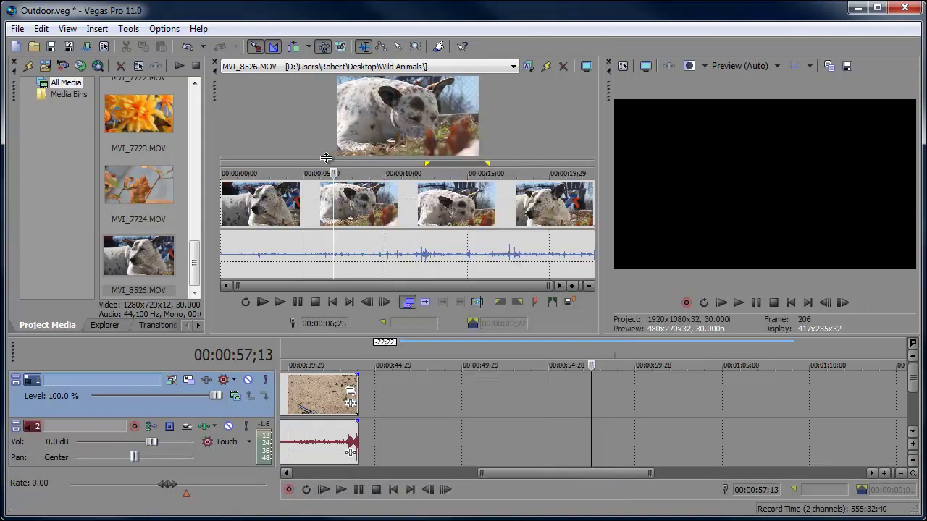
Step: Select 00:00:05;18 to 00:00:11;18 in the Trimmer and place only its video on the timeline beyond the sand clip
drag(315, 166, 411, 172)
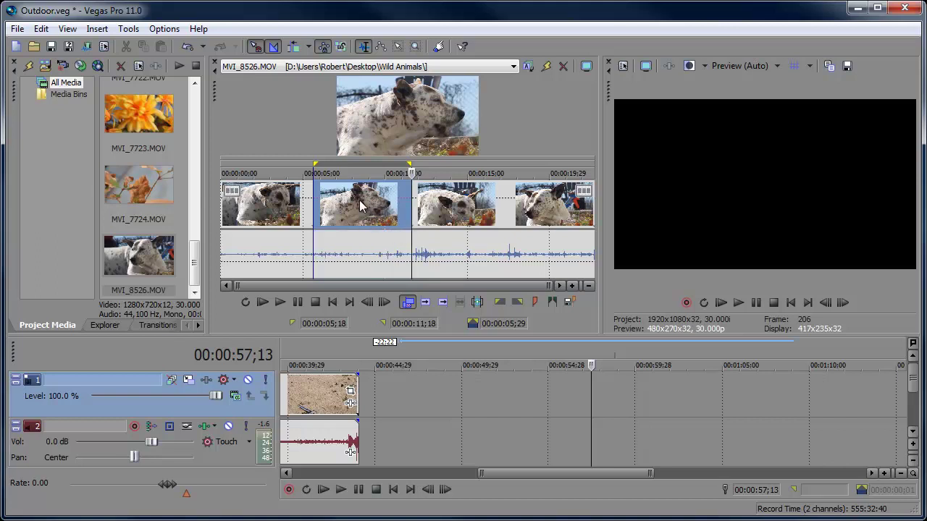
drag(362, 205, 430, 394)
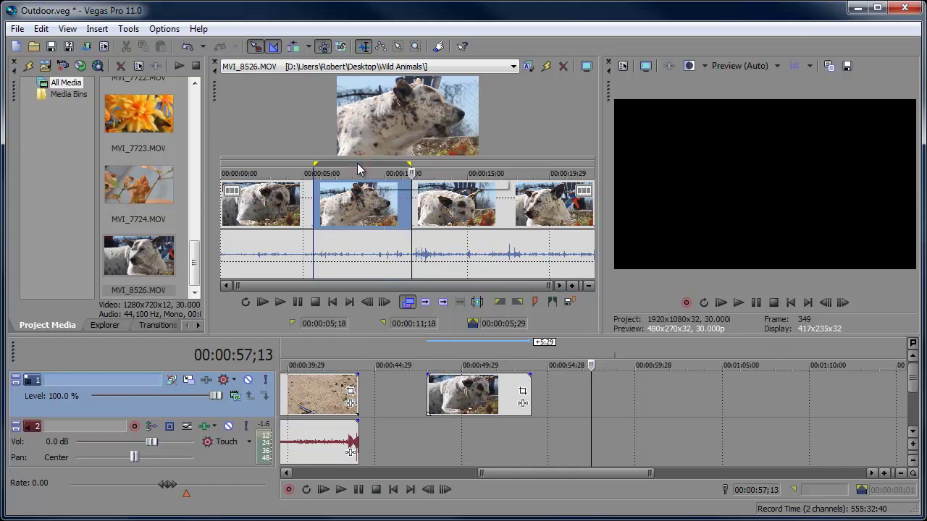
Step: Select only the audio of the marked range in the Trimmer, and restore the selection of both video and audio
click(363, 252)
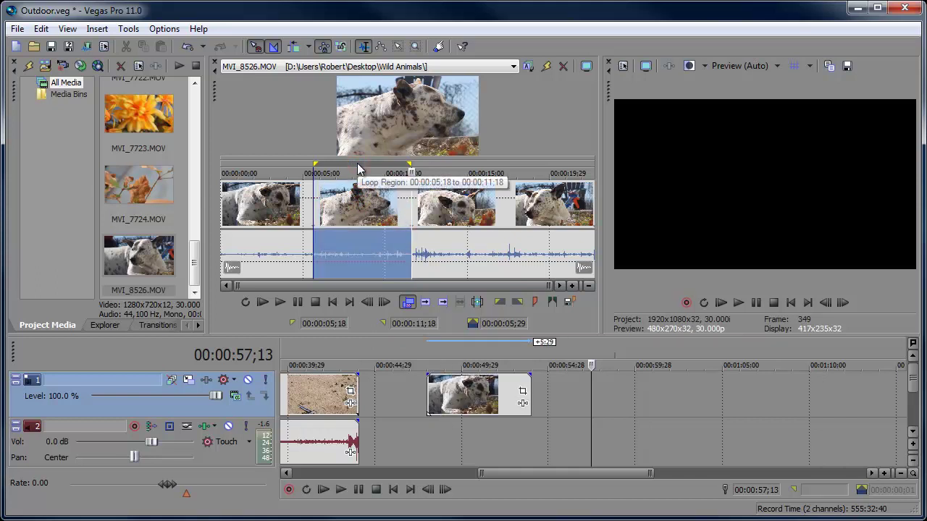
click(366, 252)
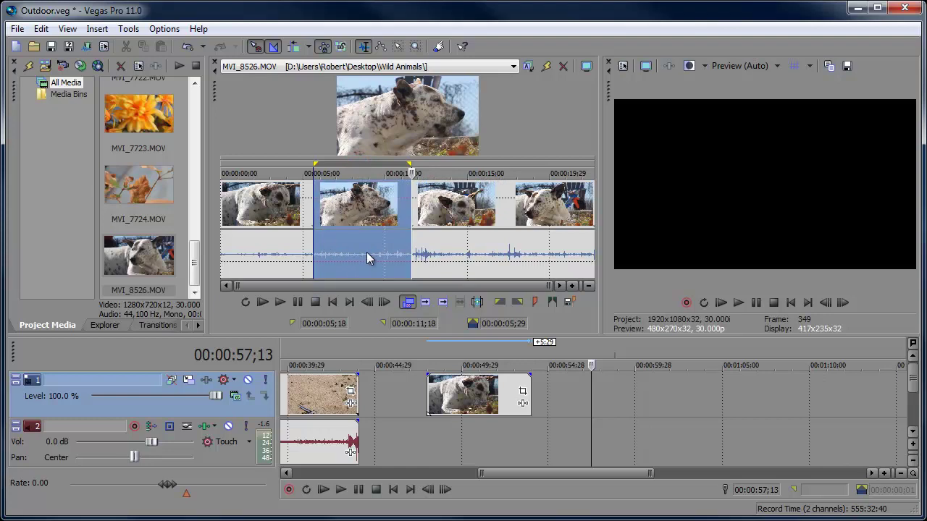
right_click(366, 199)
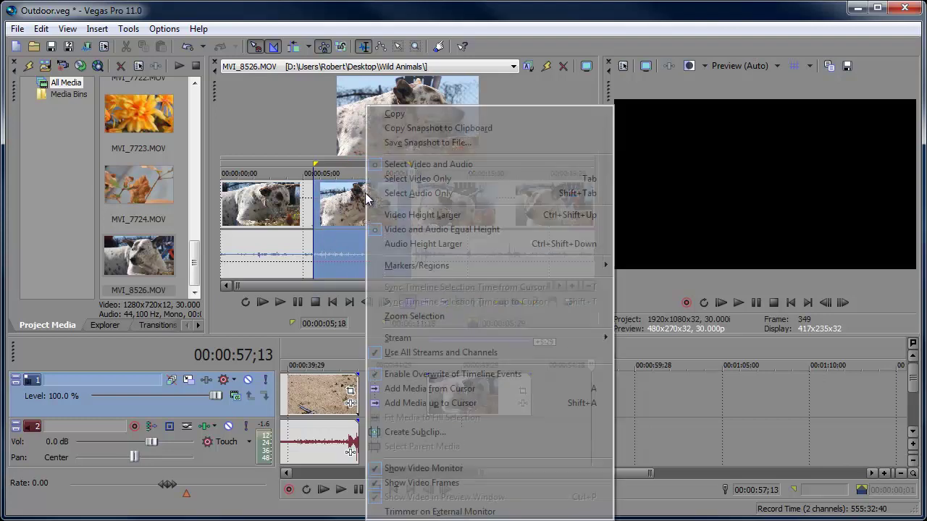
click(400, 179)
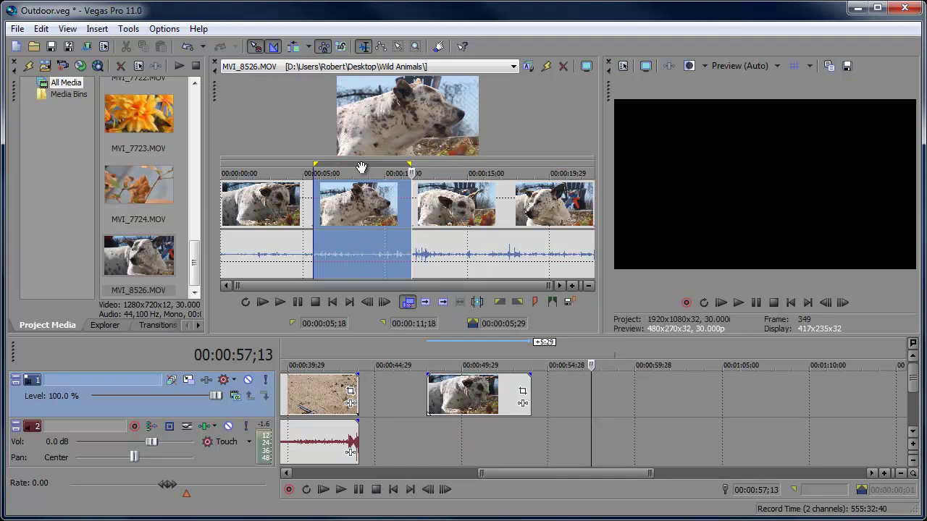
Step: Zoom the Trimmer to the selected range and hide its video monitor
right_click(352, 202)
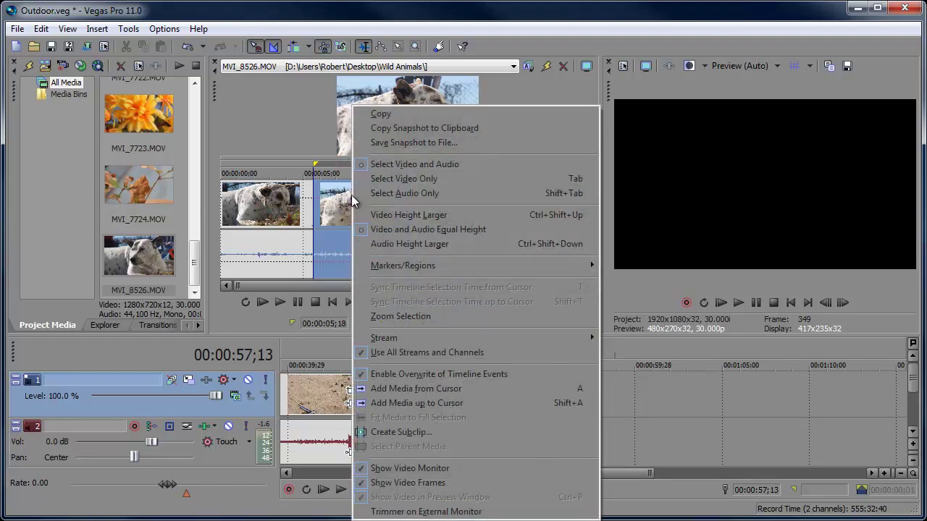
click(382, 316)
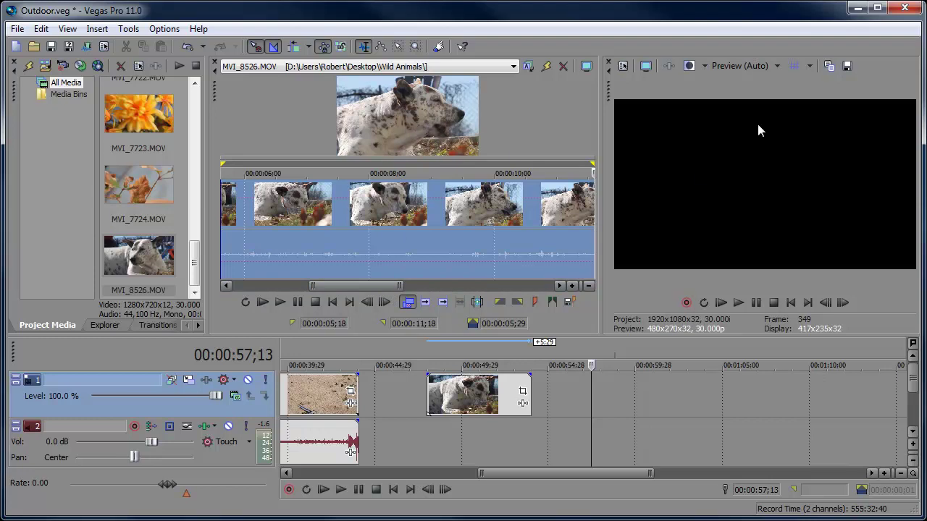
right_click(389, 121)
click(441, 469)
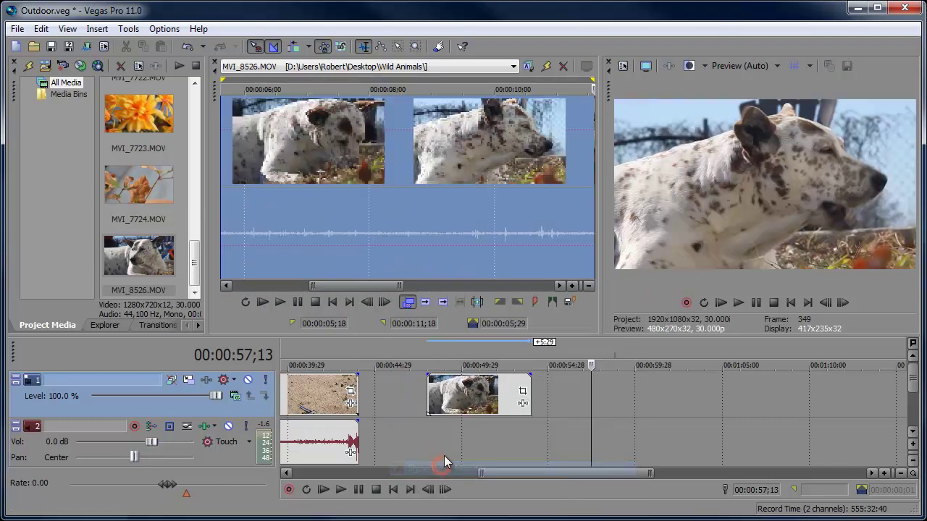
Step: Widen the Trimmer's view to the earlier range, and preview different moments of the Trimmer clip and the project timeline alternately
drag(322, 286, 532, 287)
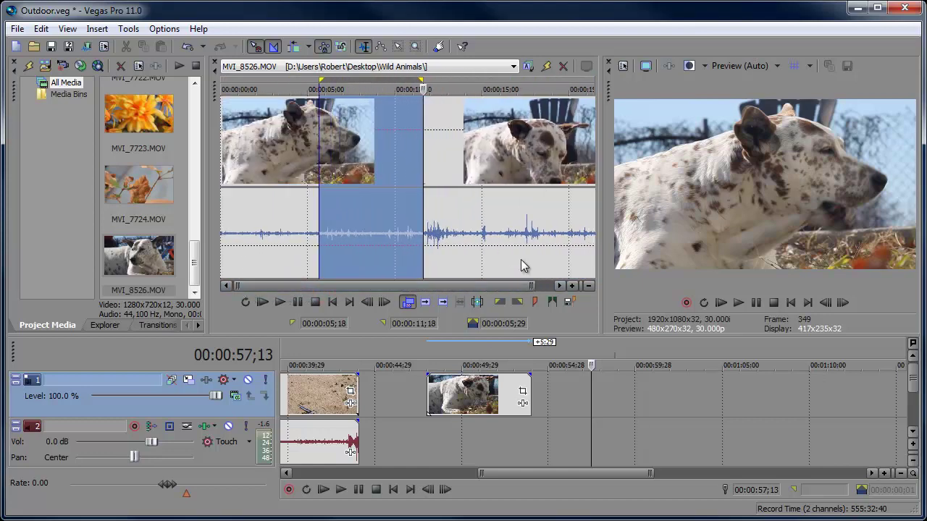
click(527, 134)
click(466, 150)
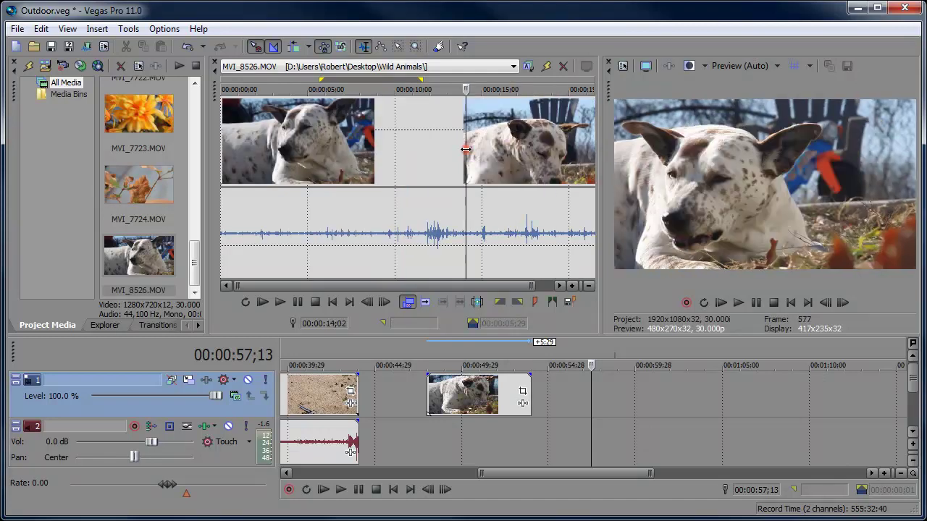
click(554, 150)
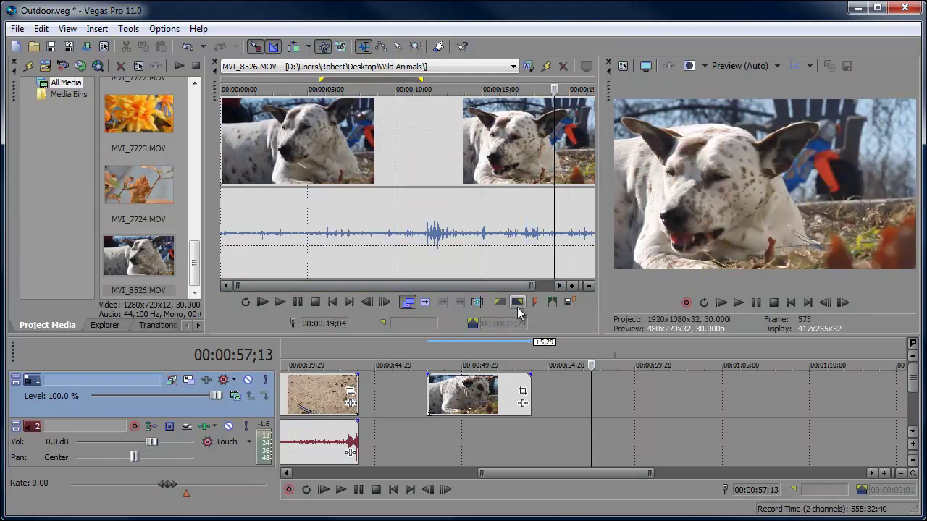
click(311, 362)
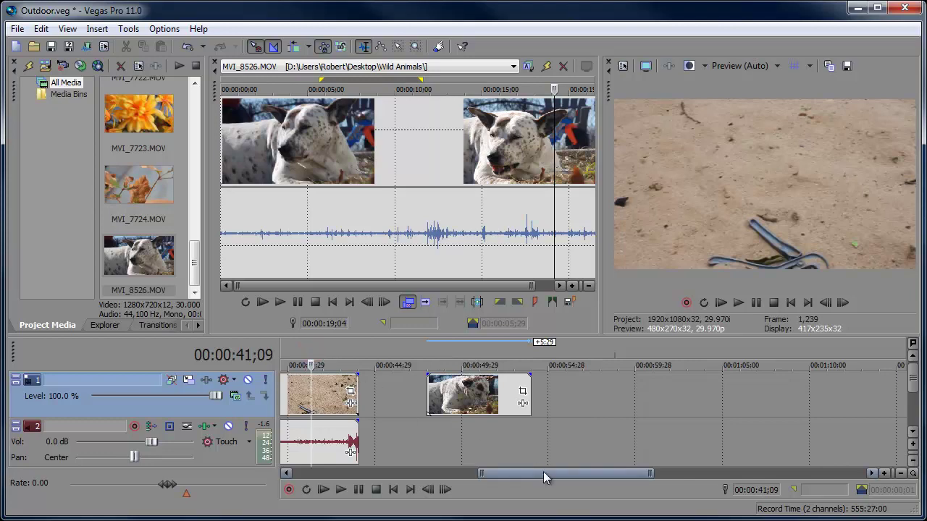
drag(546, 475, 449, 474)
click(424, 355)
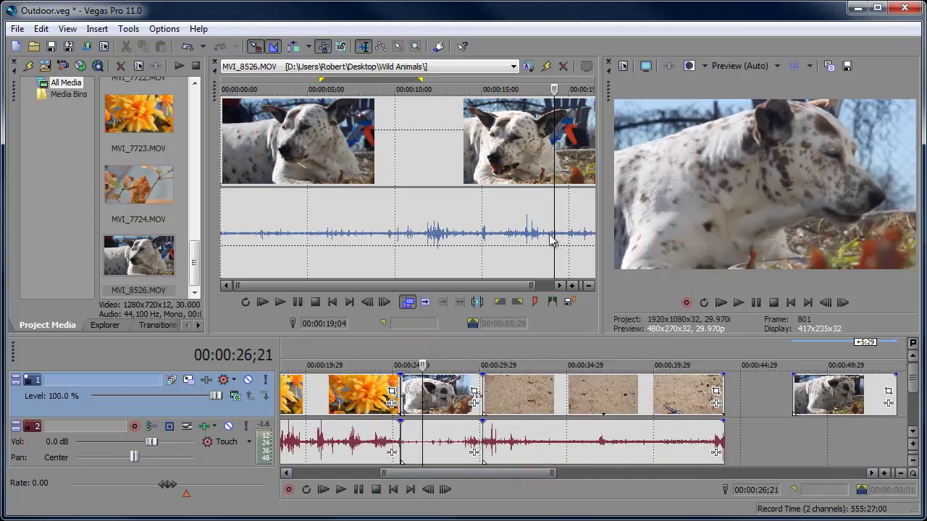
click(505, 356)
click(389, 159)
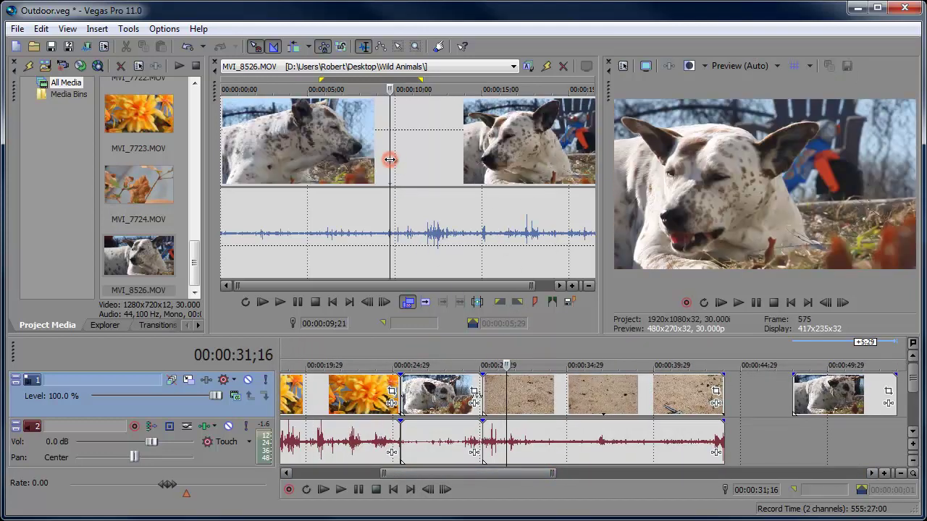
Step: Show the Trimmer's video monitor again, view its frame full screen on the external monitor, and leave full-screen mode
right_click(415, 128)
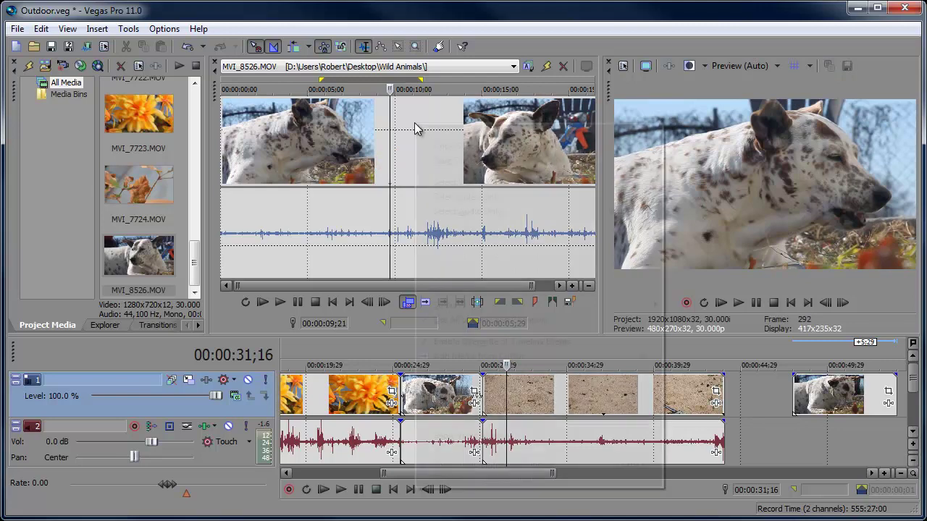
click(487, 436)
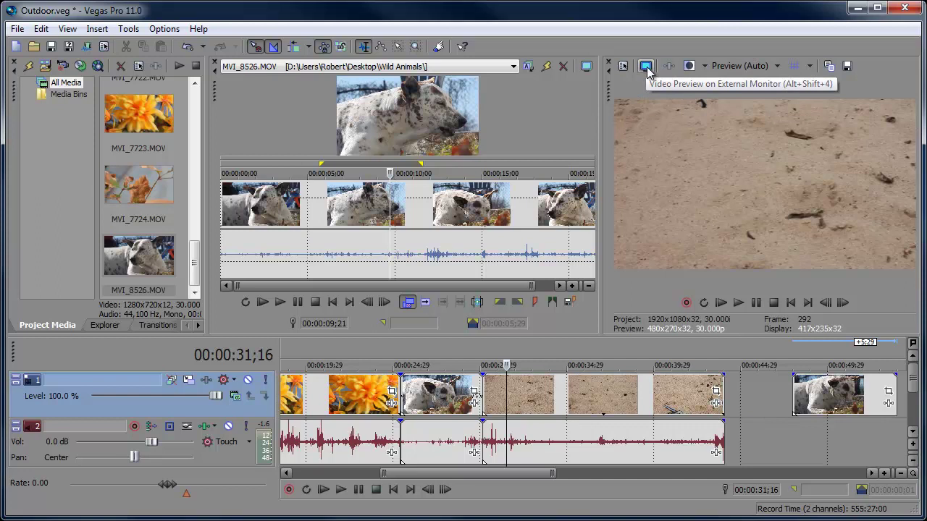
click(587, 67)
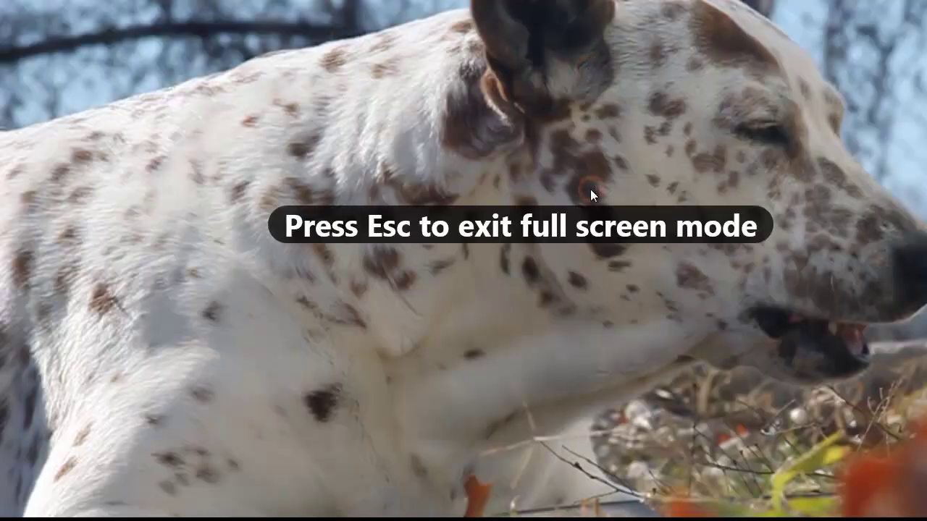
key(Escape)
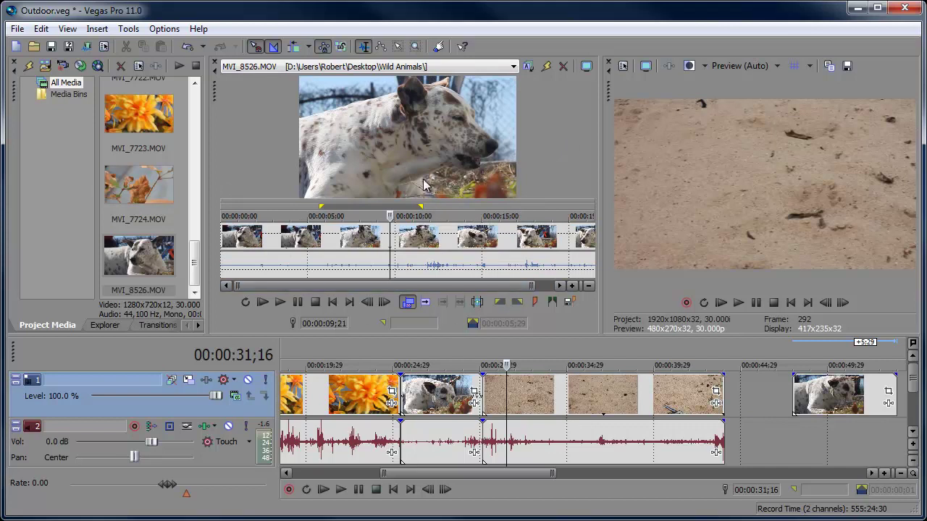
Step: Check the Trimmer history, and load MVI_7717.MOV from the project media into the Trimmer
click(335, 68)
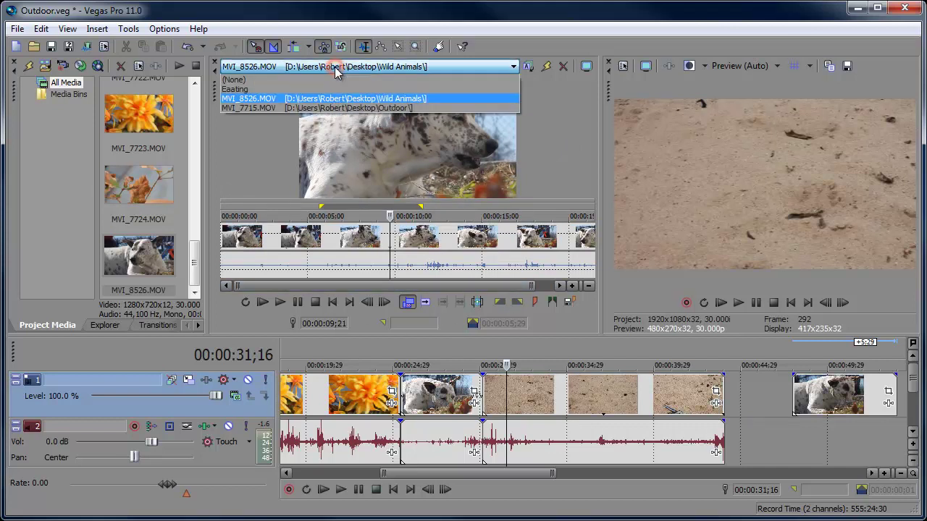
click(335, 67)
drag(192, 253, 201, 213)
scroll(129, 149, up, 3)
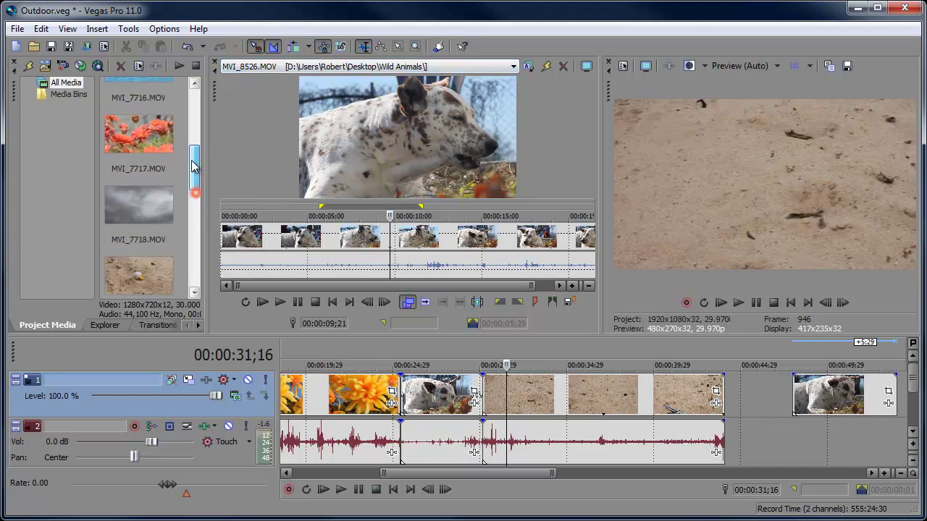
drag(129, 150, 349, 144)
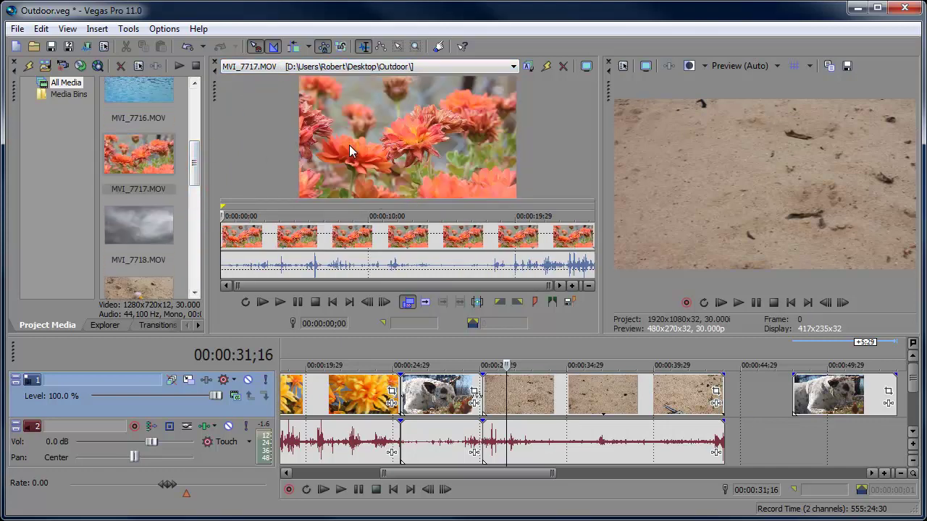
Step: Switch the Trimmer to MVI_8526.MOV and then to MVI_7715.MOV using the Trimmer history
click(360, 66)
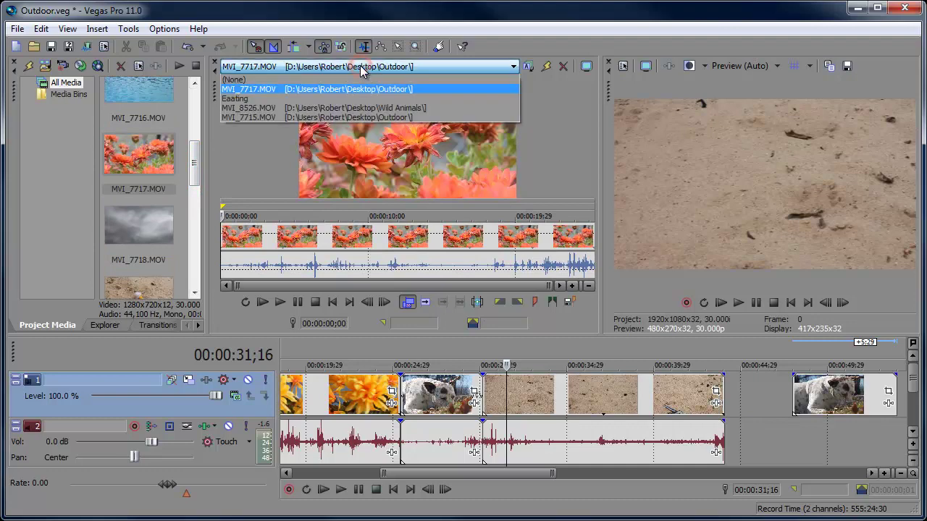
click(362, 107)
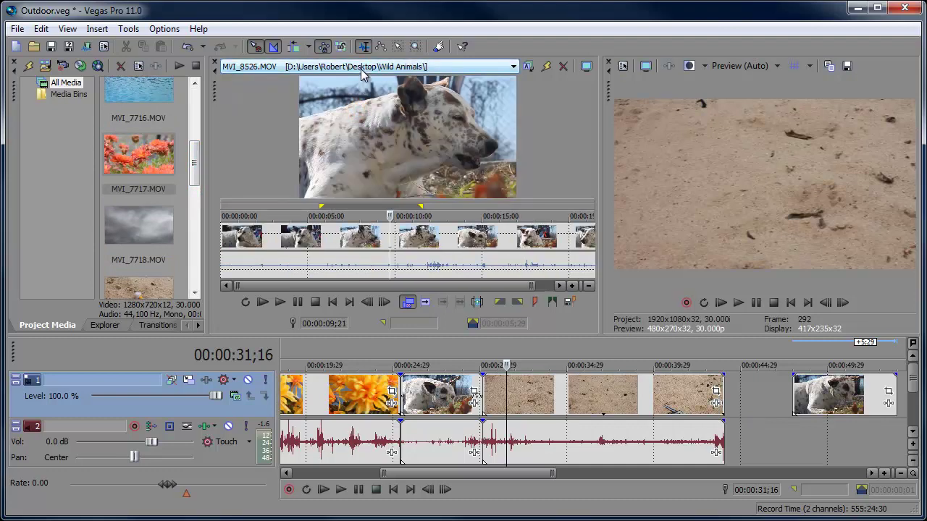
click(362, 66)
click(362, 117)
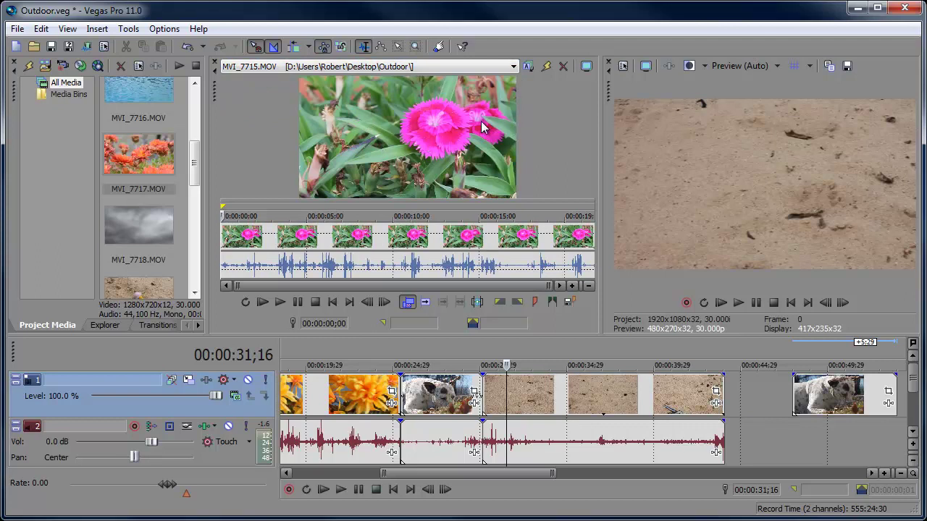
Step: Remove MVI_7715.MOV from the Trimmer history and check the remaining entries
click(563, 67)
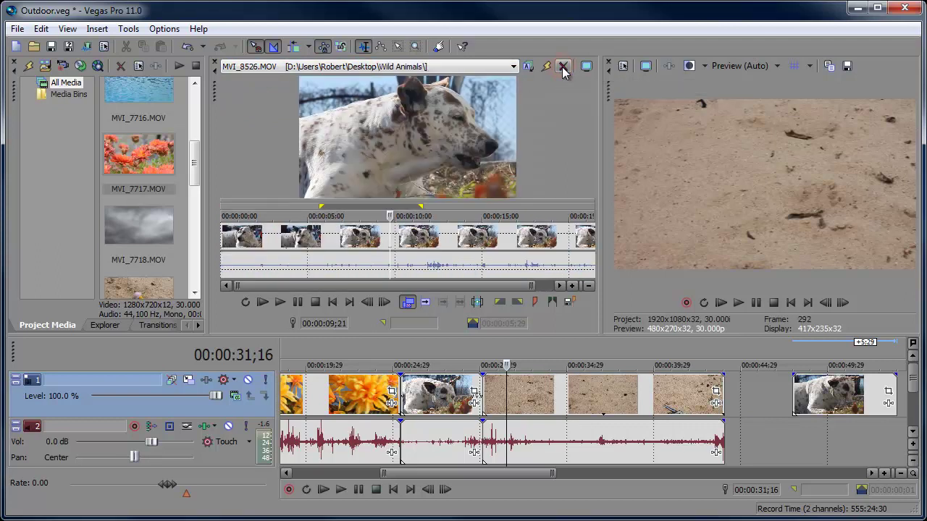
click(499, 69)
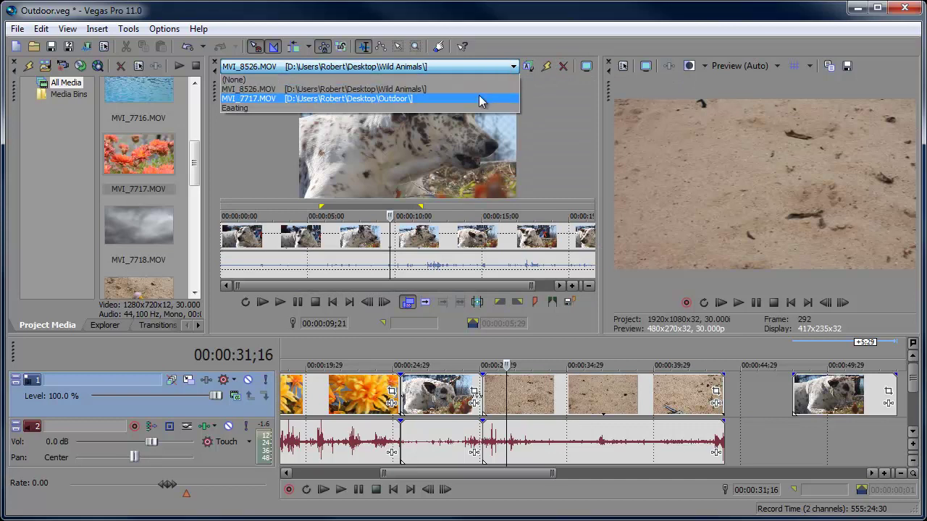
click(489, 68)
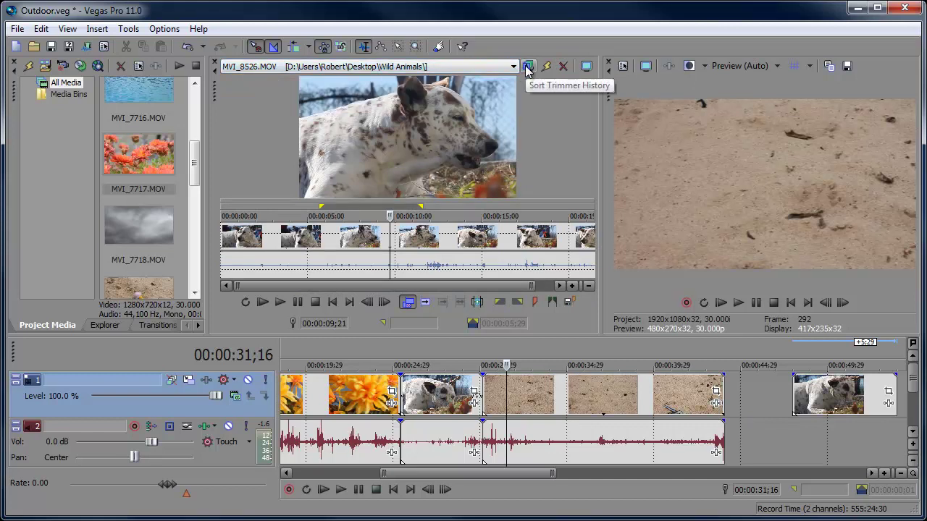
Step: Sort the Trimmer history in one order and in the reverse order, checking the list each time
click(498, 70)
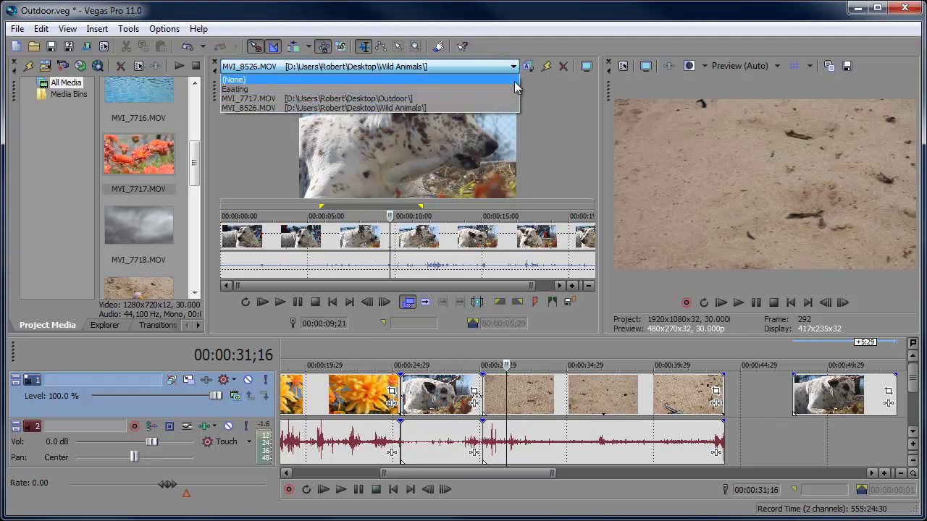
click(521, 84)
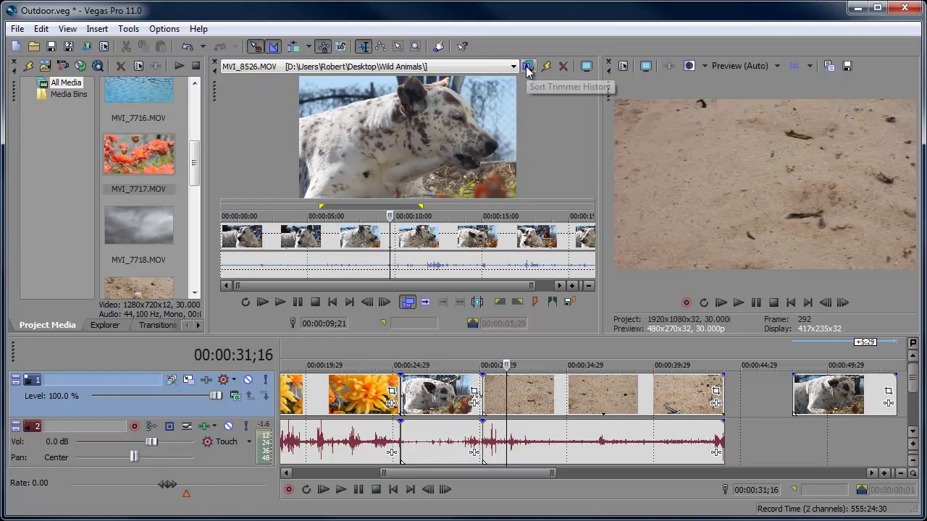
click(528, 68)
click(514, 68)
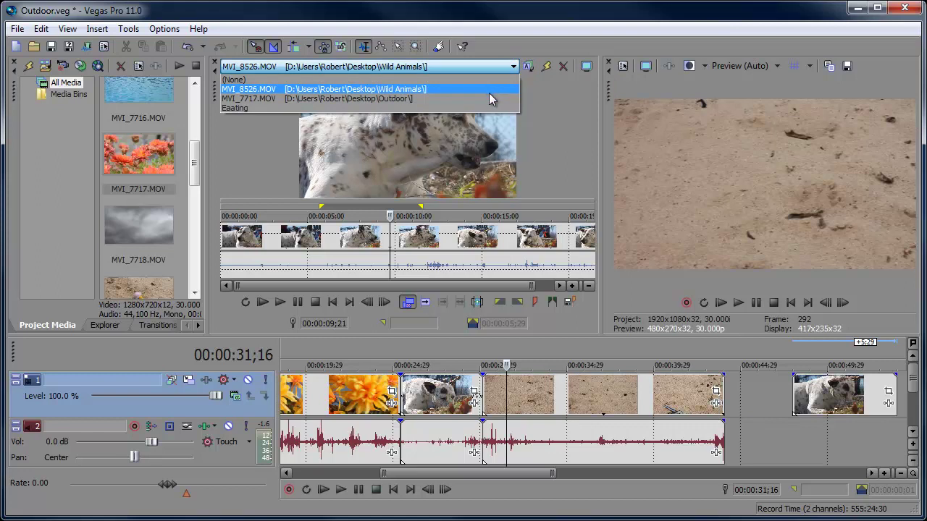
click(511, 68)
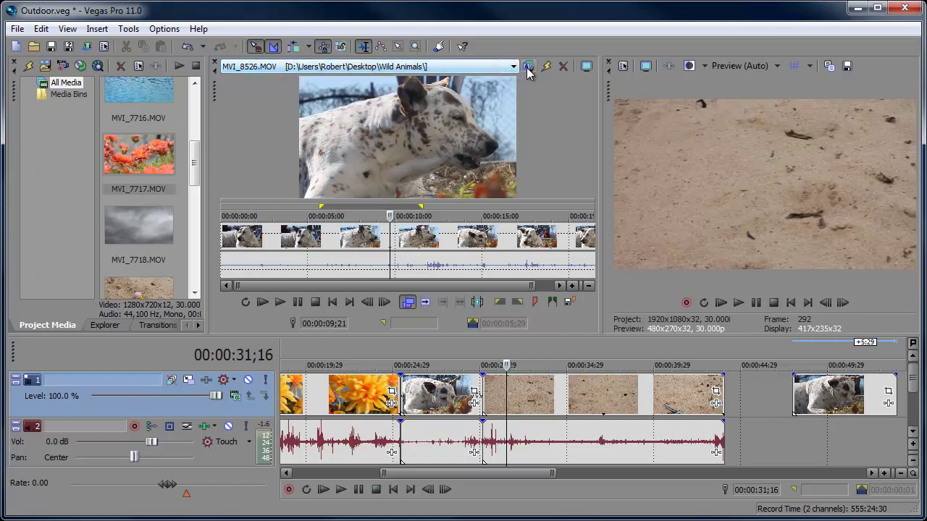
click(528, 68)
Step: Clear the Trimmer history and load MVI_8526.MOV from the project media into the Trimmer
click(544, 72)
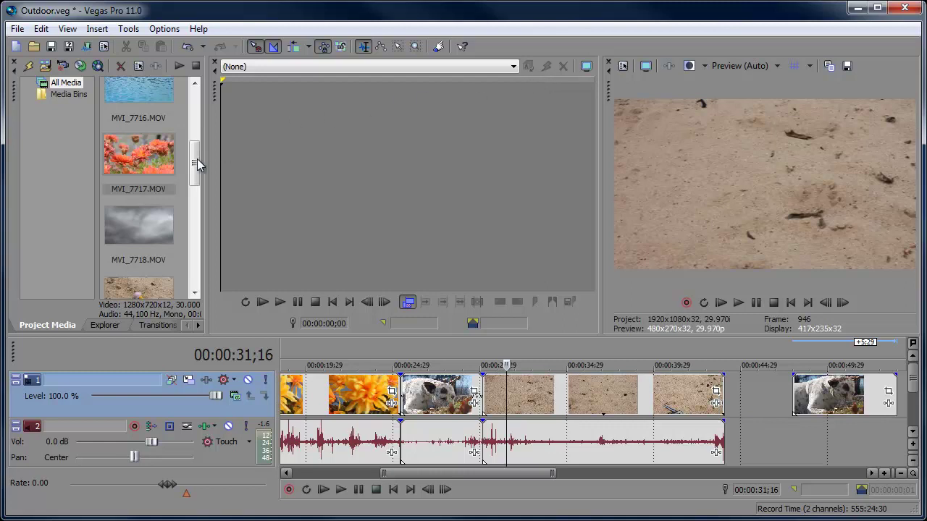
scroll(199, 165, down, 5)
drag(138, 255, 304, 233)
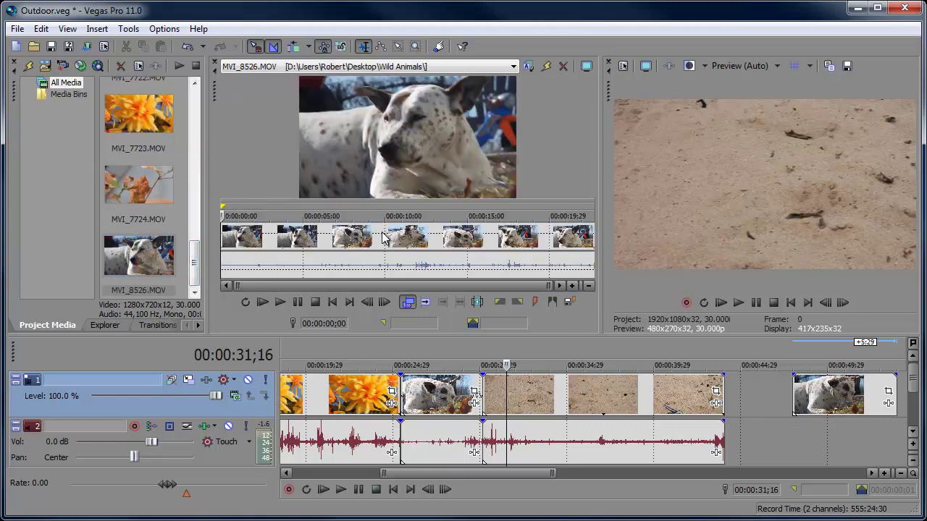
Step: Place the Trimmer cursor at 00:00:07;03 and try to save a snapshot of that frame to a file
click(338, 211)
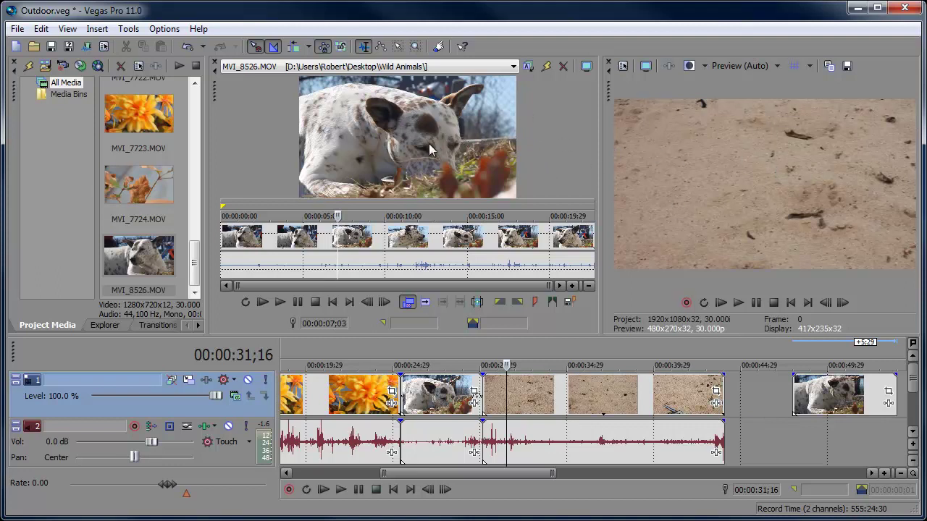
right_click(421, 116)
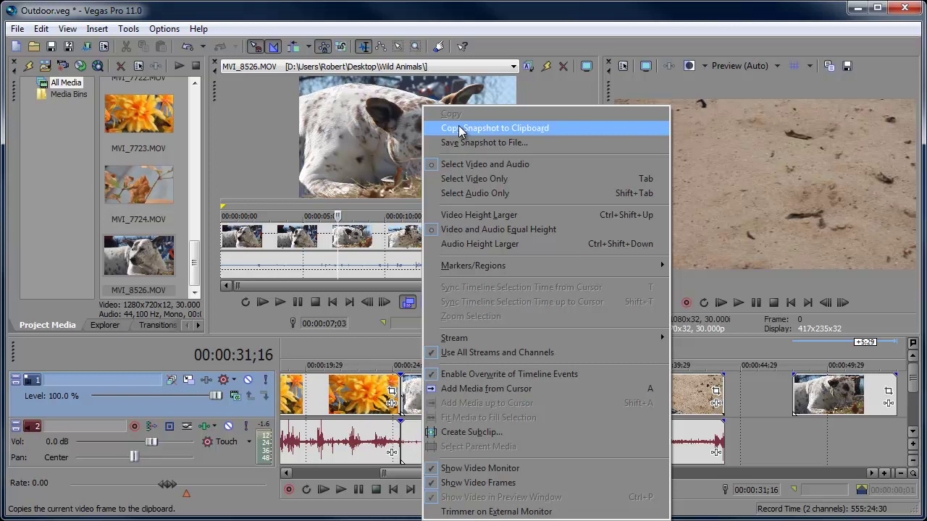
click(513, 144)
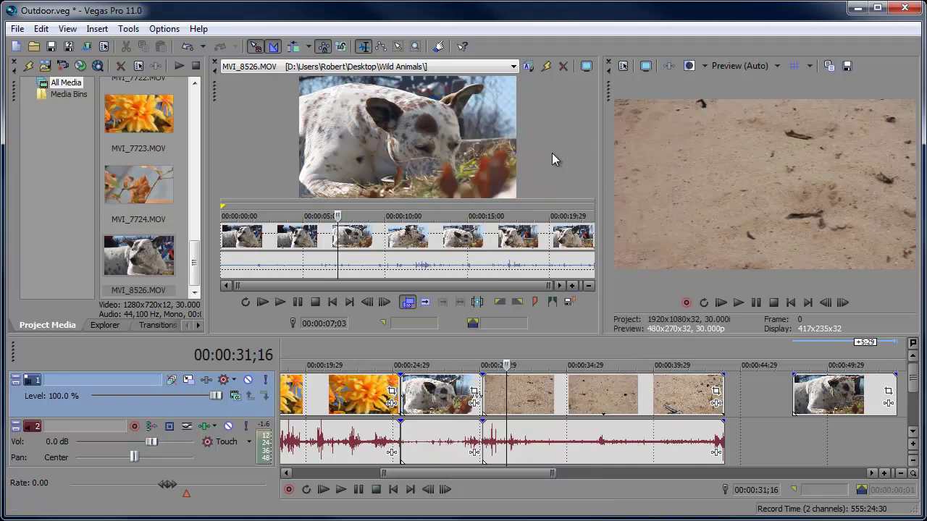
Step: Save a snapshot of the current Trimmer frame as a JPEG file named Dog
right_click(385, 104)
click(420, 145)
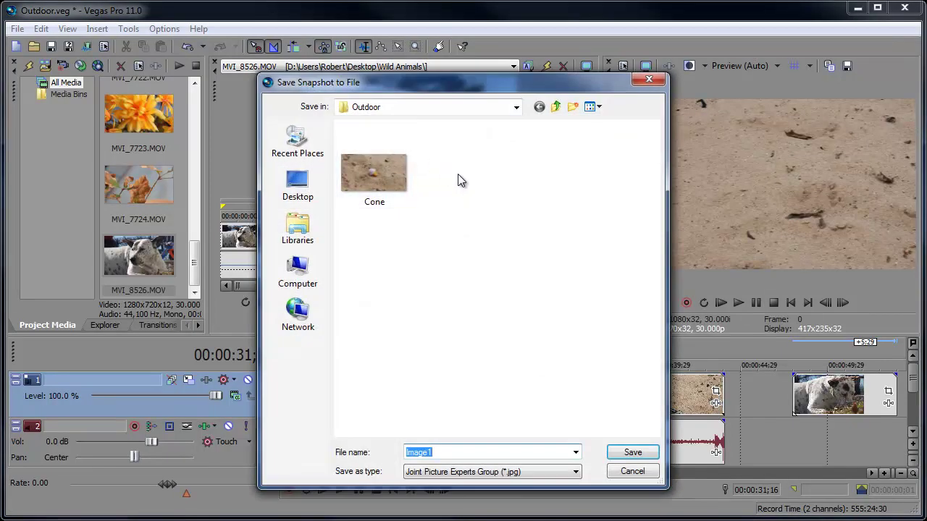
text(Dog)
key(Return)
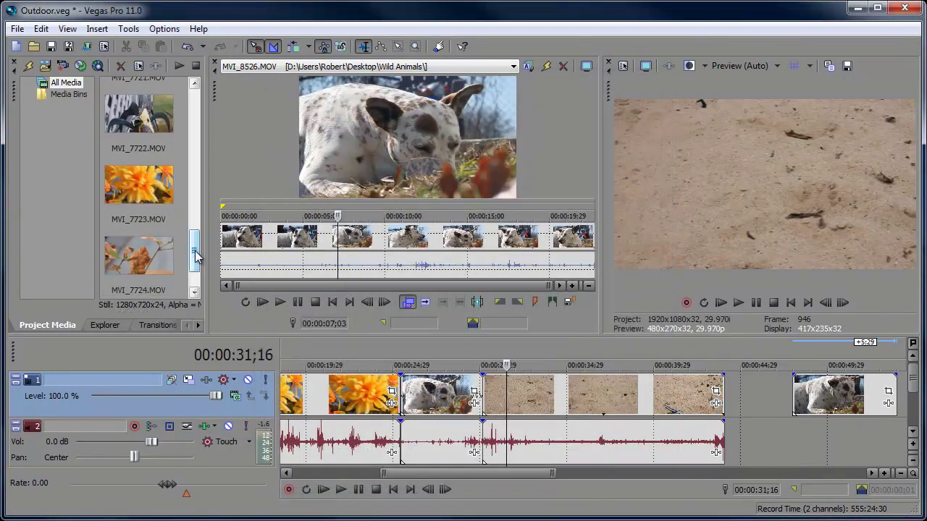
Step: Place Dog.jpg from the project media on the video track after the sand clip and set the timeline cursor to 00:00:34;12
drag(194, 254, 861, 383)
click(168, 125)
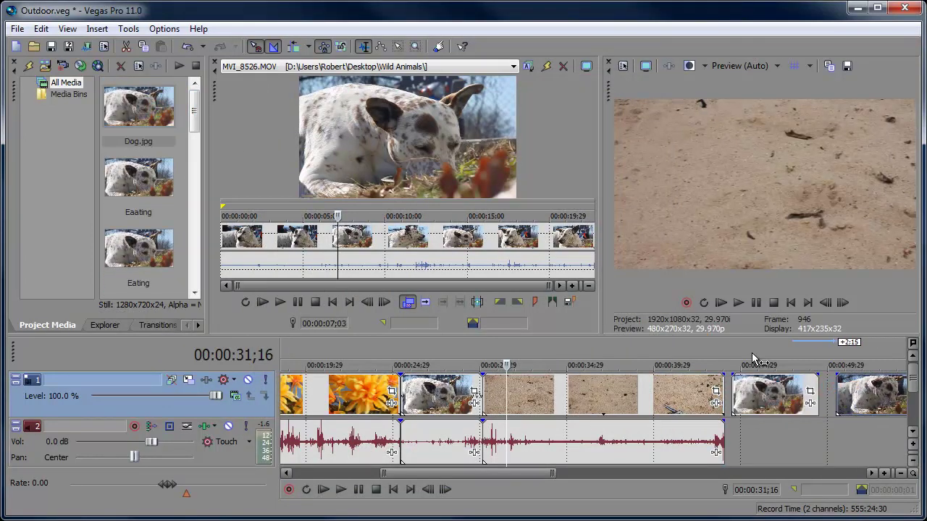
mouse_move(750, 350)
mouse_down()
mouse_move(792, 352)
mouse_move(782, 352)
mouse_up()
click(556, 365)
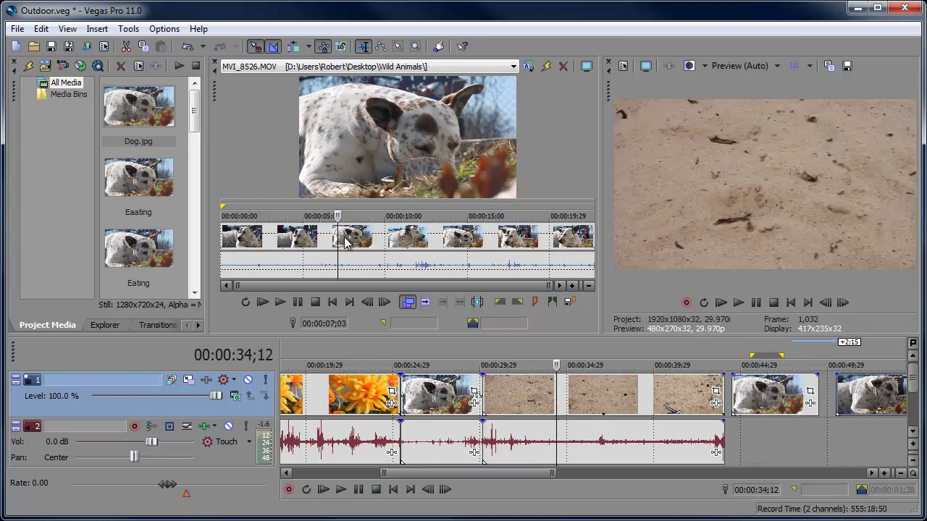
Step: Hide the video frames of MVI_8526.MOV in the Trimmer and check the commands offered for its audio waveform
right_click(368, 236)
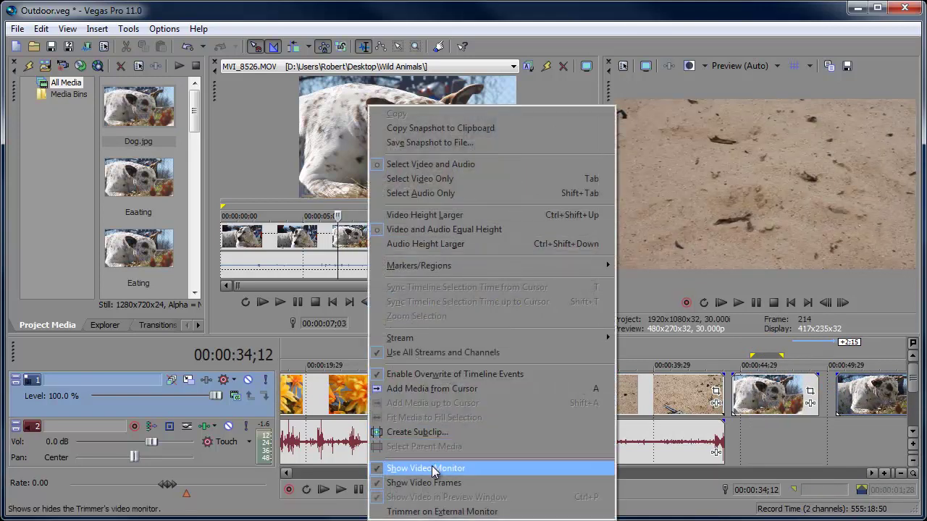
click(437, 482)
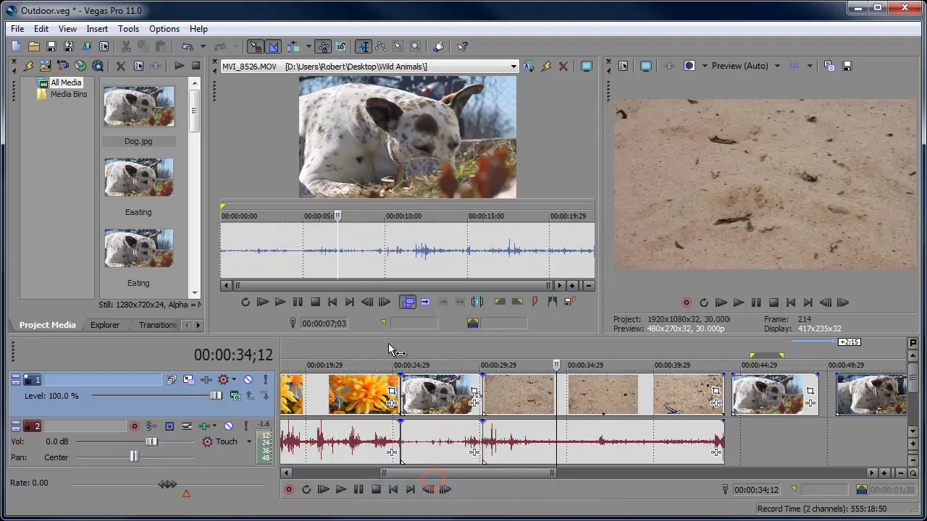
right_click(376, 257)
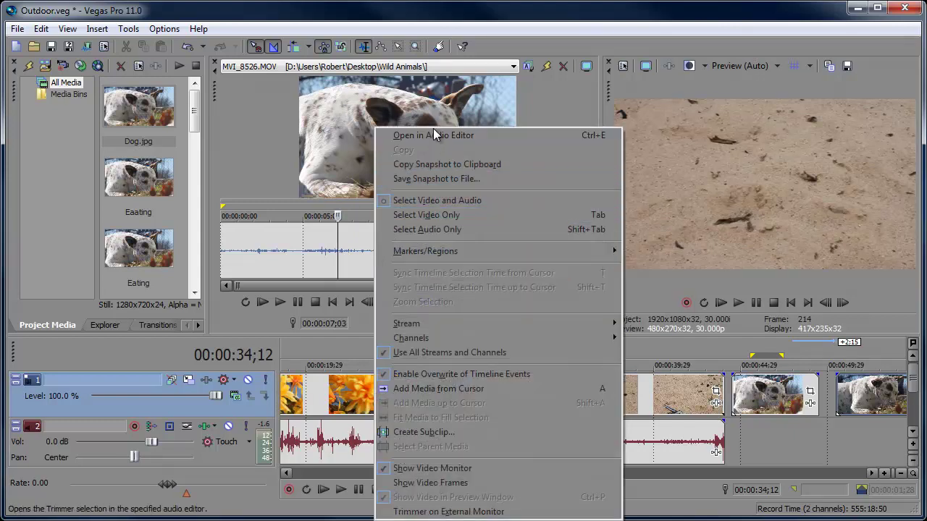
click(386, 15)
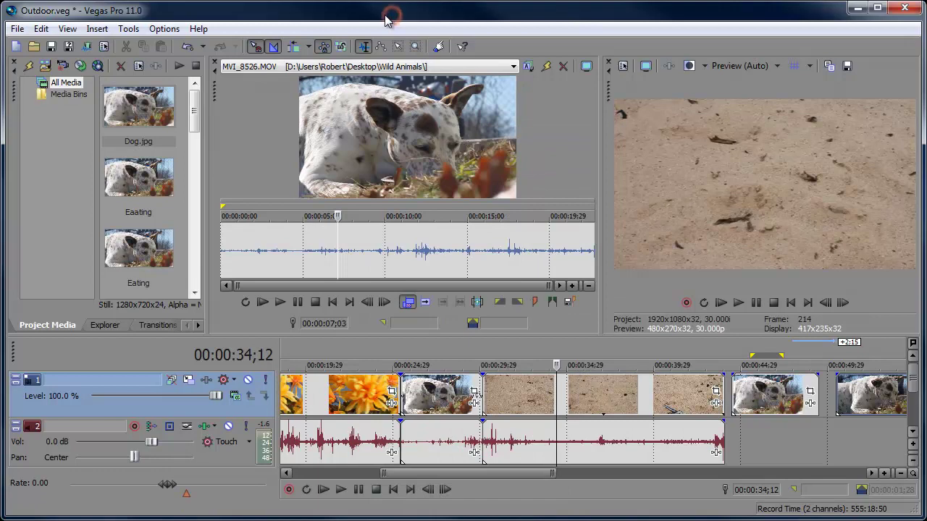
Step: Check the preferred audio editor setting in the audio preferences and leave the preferences without changing anything
click(165, 28)
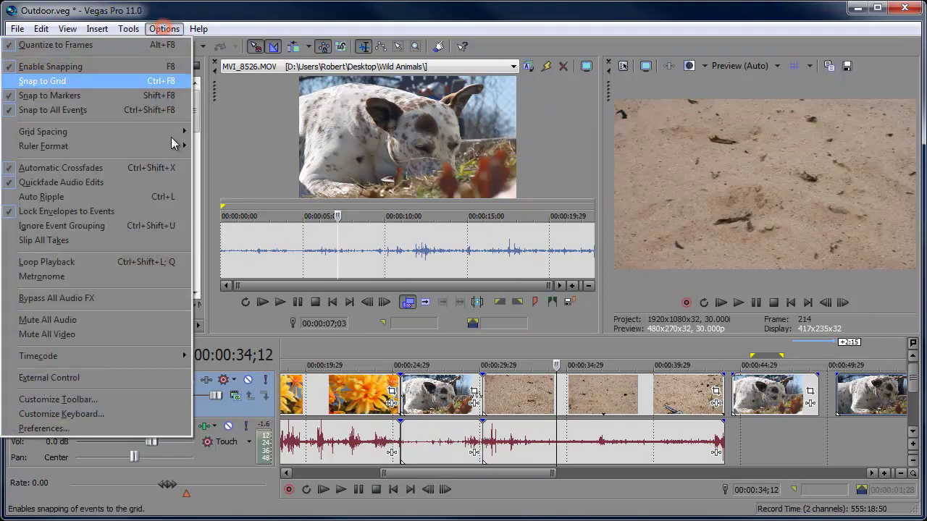
click(117, 428)
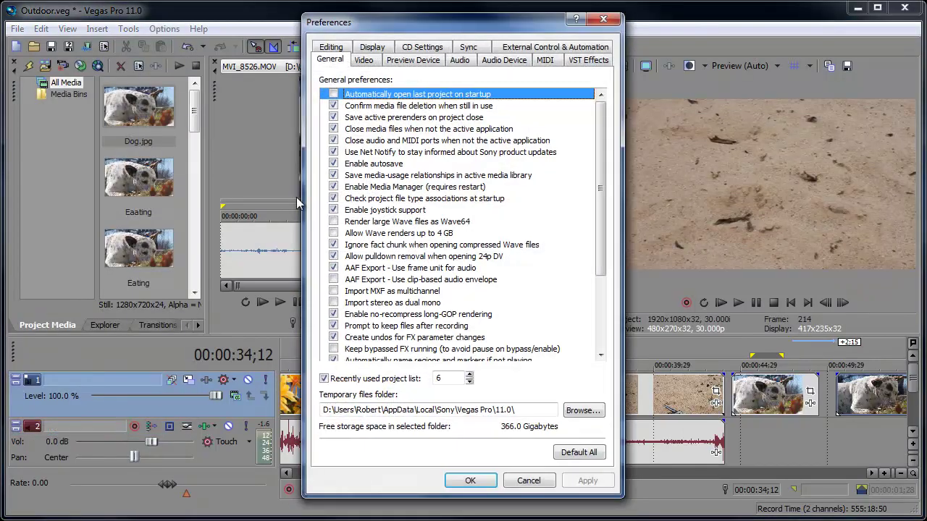
click(459, 60)
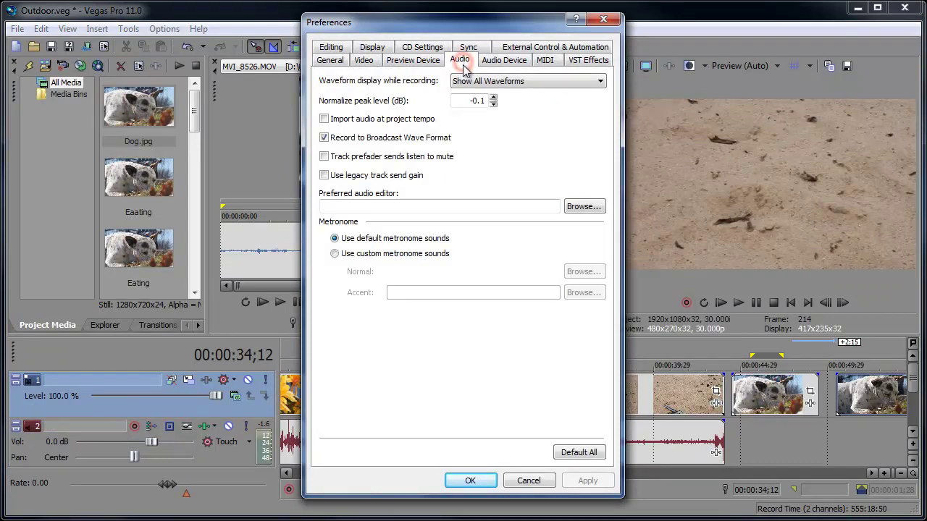
click(384, 206)
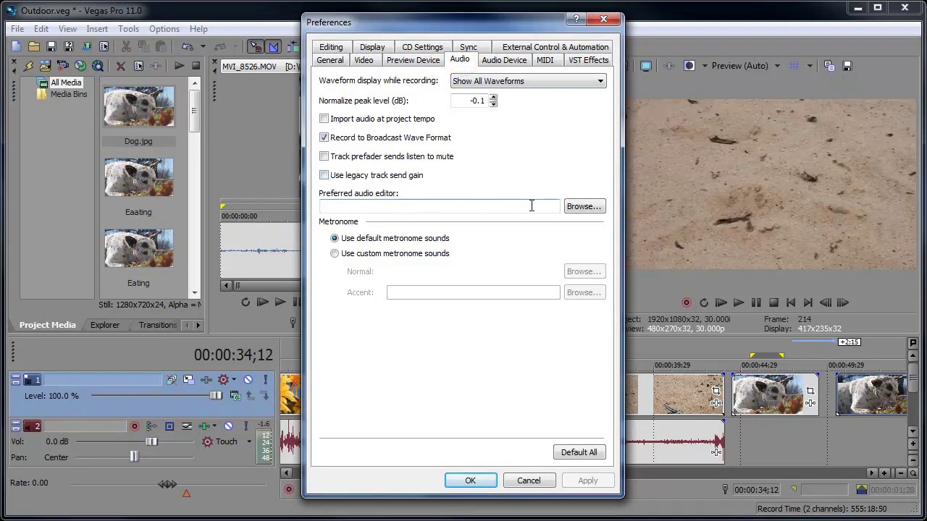
click(529, 480)
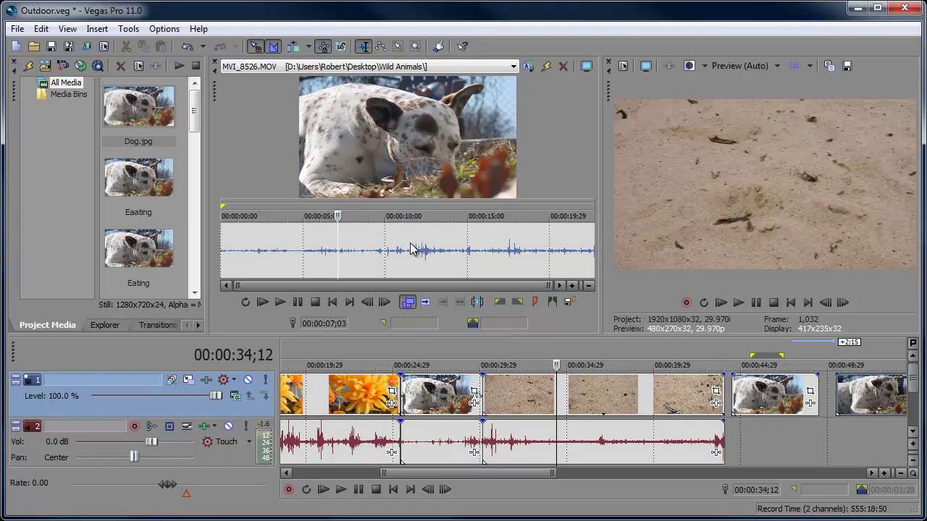